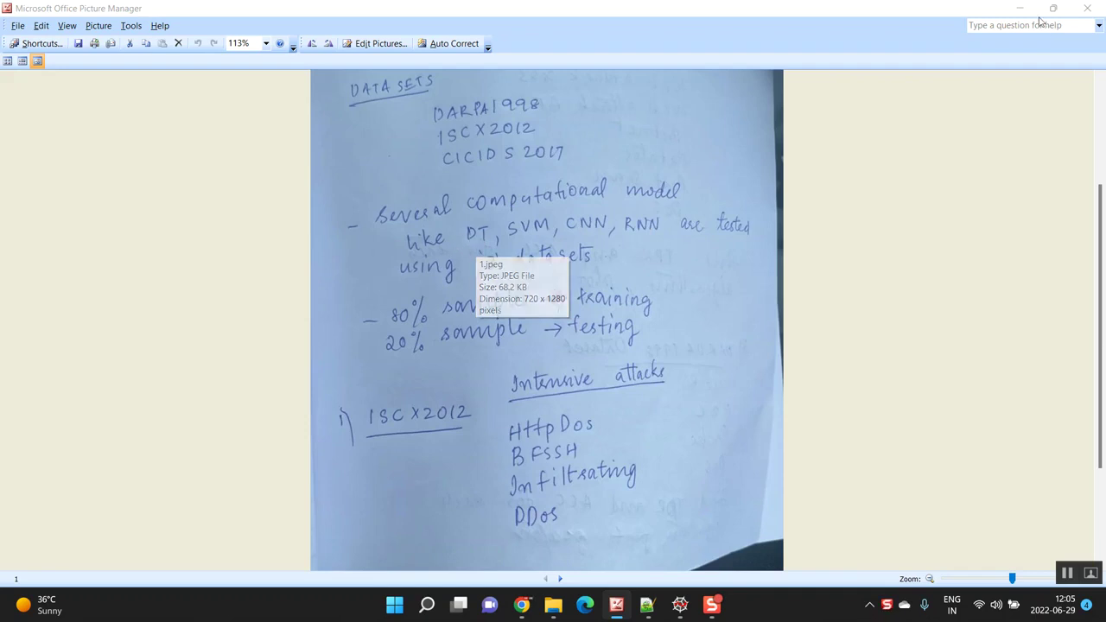
Switch from the handwritten dataset notes to the Spyder window with Big_data.py
key("alt+Tab")
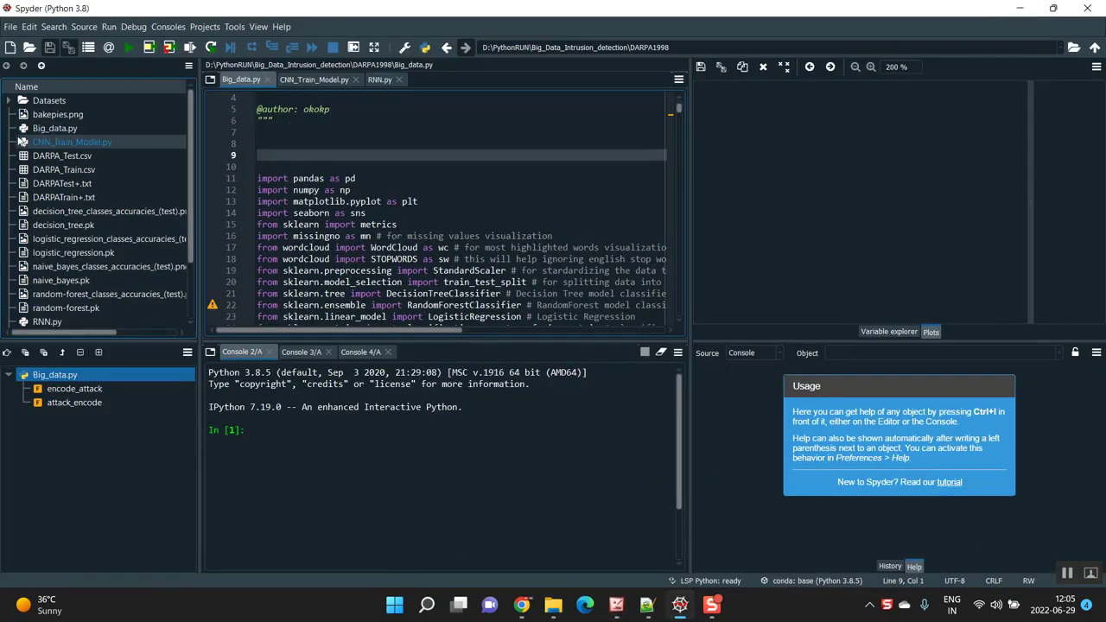
left_click(9, 100)
left_click(8, 100)
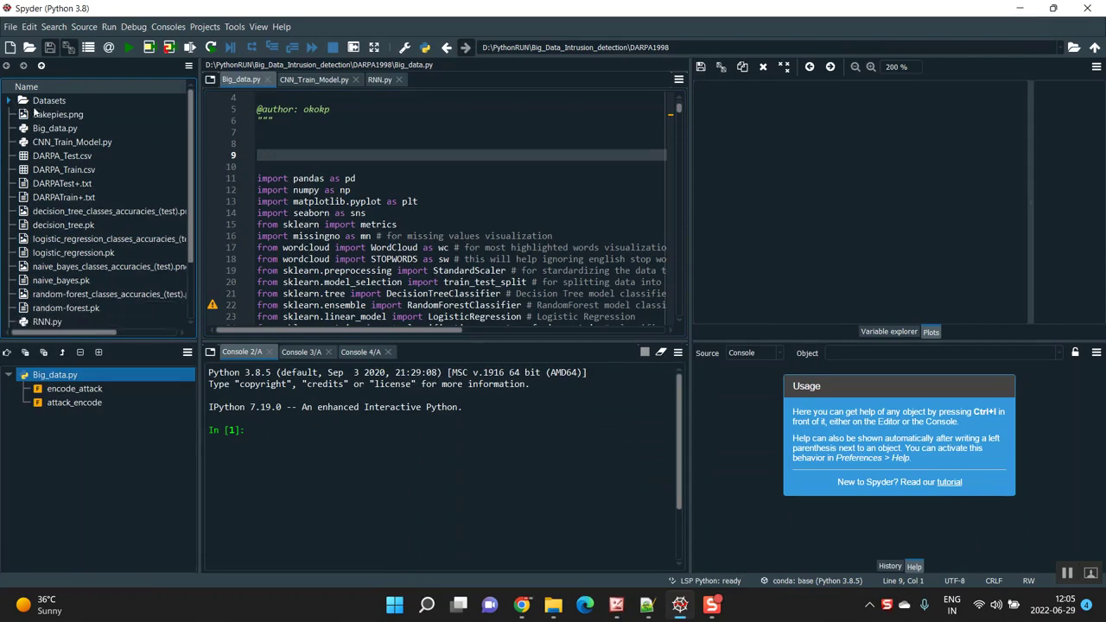
left_click(382, 134)
key("ctrl+Tab")
key("ctrl+Tab")
key("ctrl+Tab")
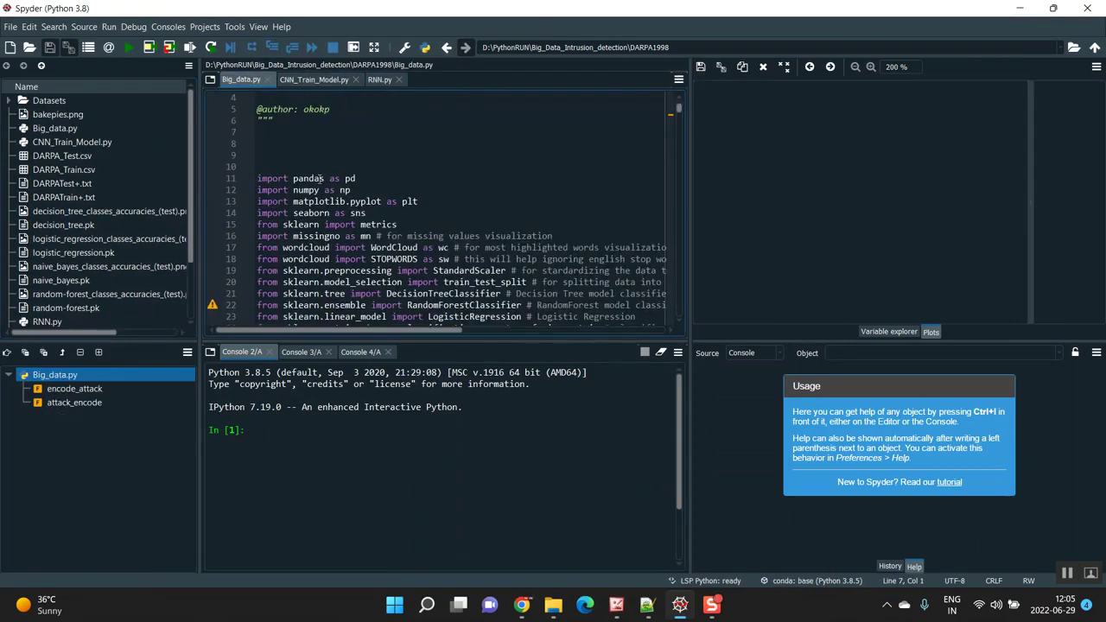
left_click(320, 179)
scroll(338, 251, "down", 10)
scroll(339, 251, "up", 2)
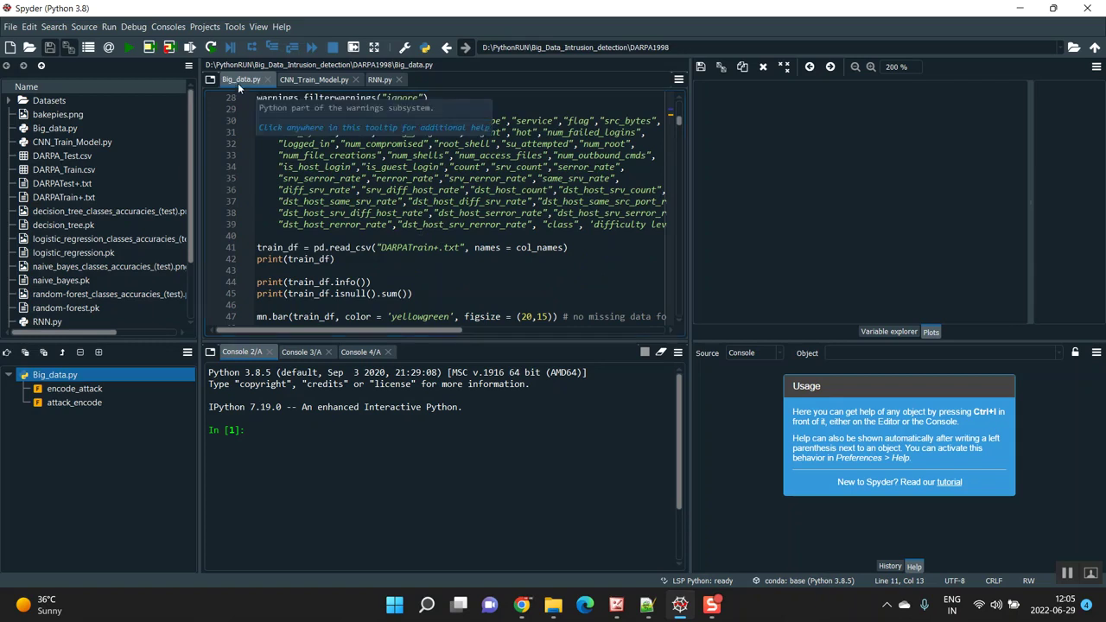
left_click(318, 82)
scroll(318, 96, "up", 17)
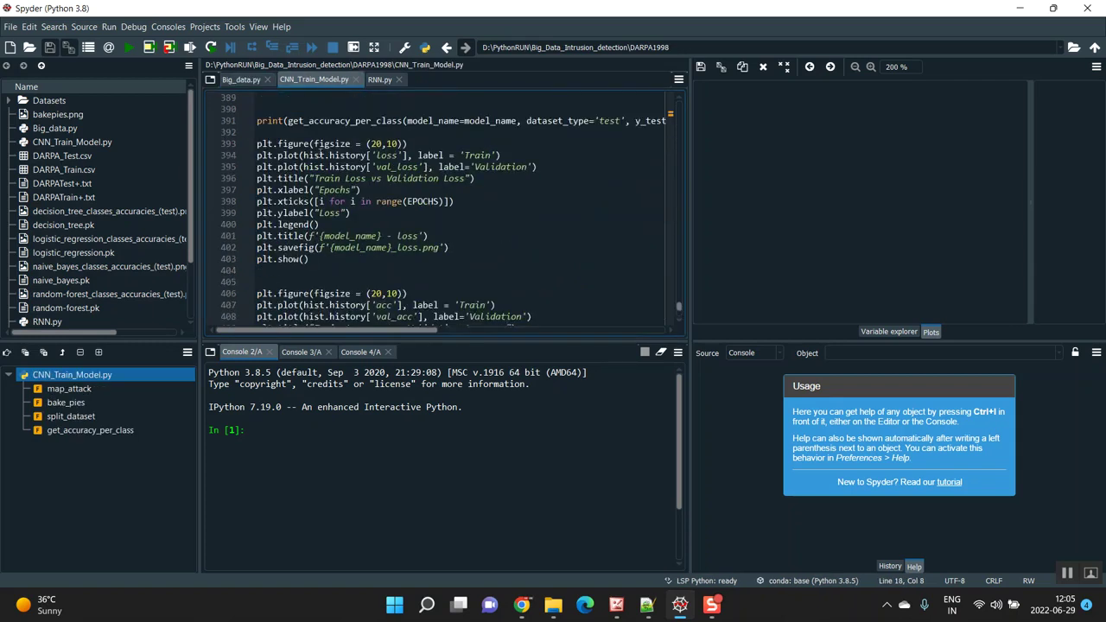
left_click(379, 81)
scroll(422, 259, "down", 6)
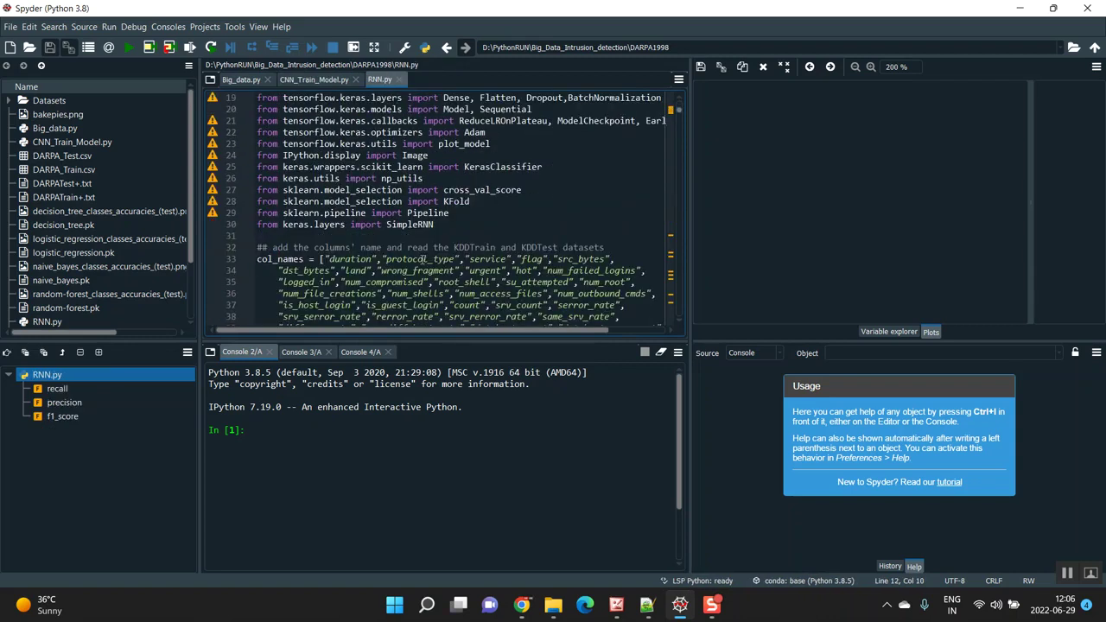
left_click(241, 79)
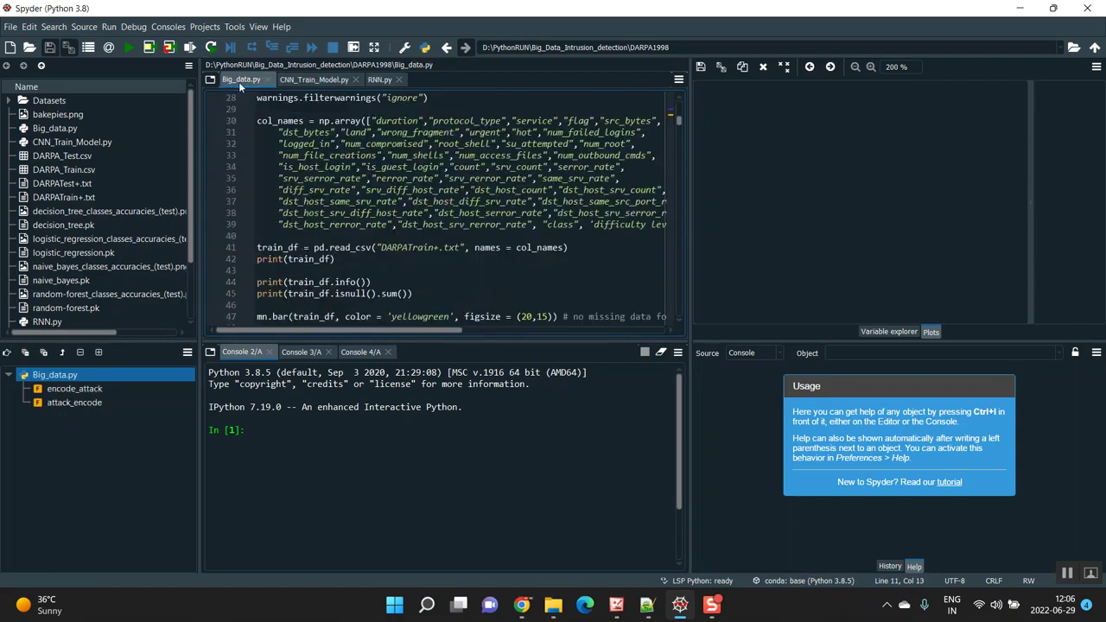
Apply the Vertical split layout and shrink the editor above a full-width console
left_click(234, 27)
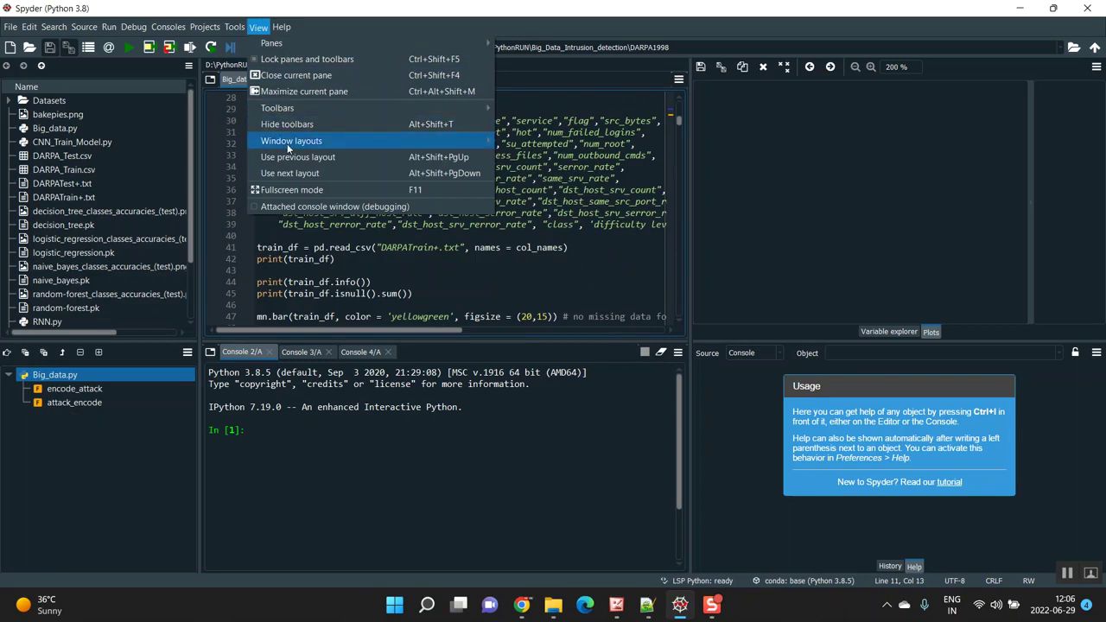
mouse_move(329, 141)
left_click(544, 191)
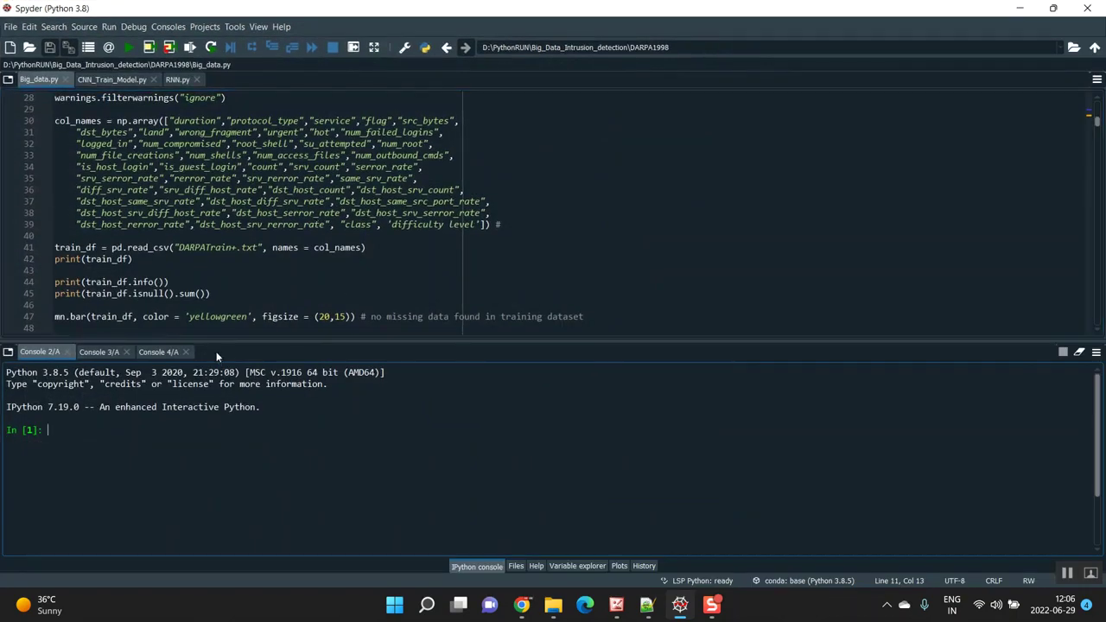
left_click_drag(235, 344, 235, 165)
Run Big_data.py in the IPython console
left_click(143, 121)
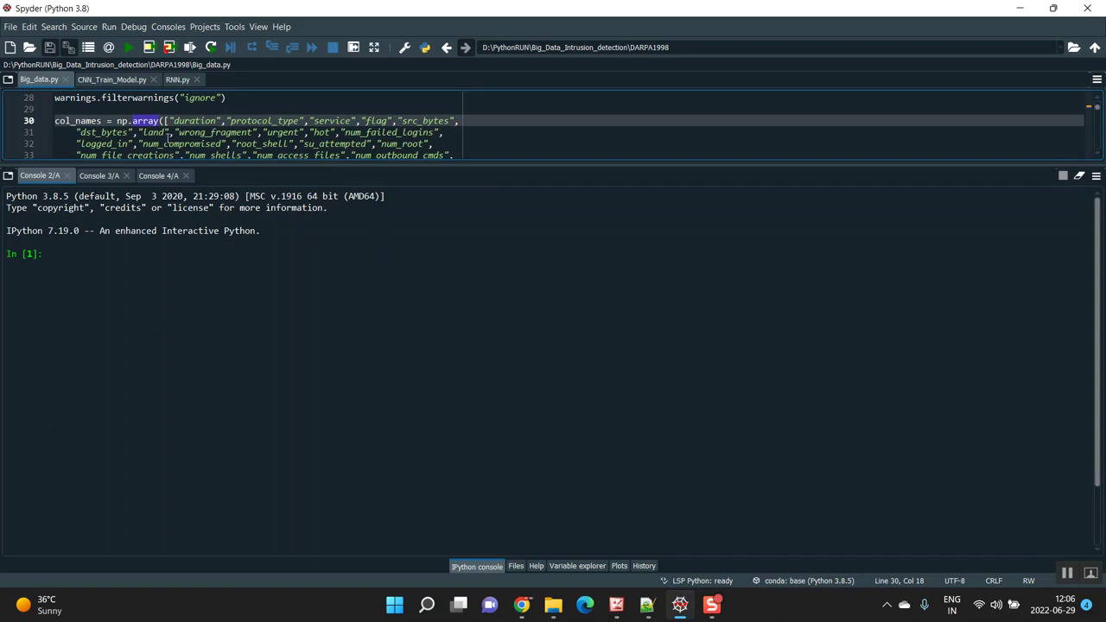
left_click(81, 253)
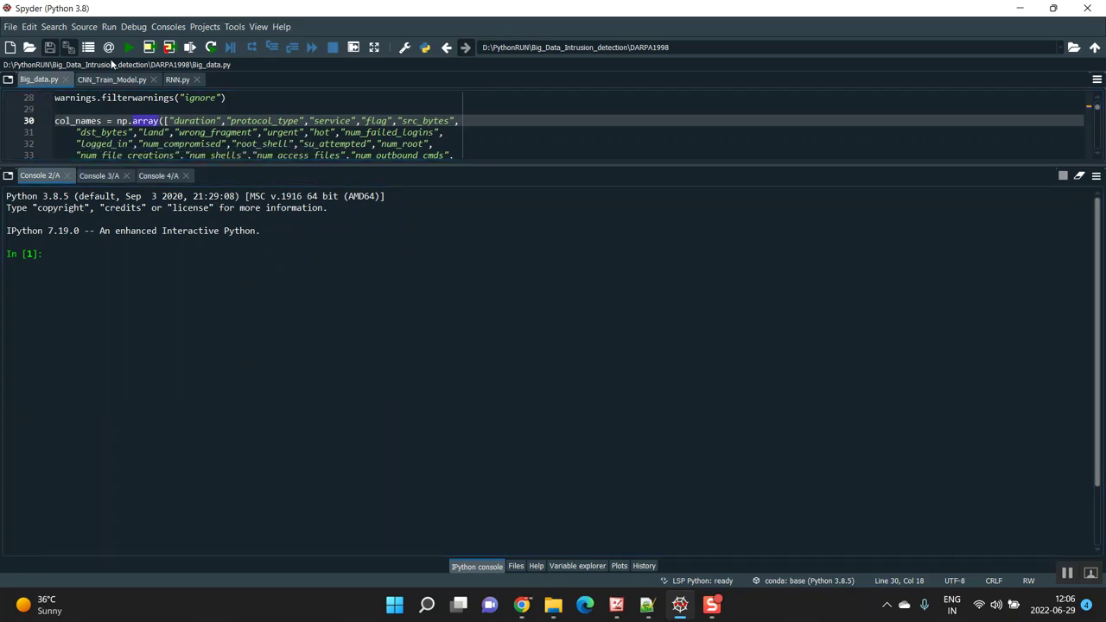
left_click(128, 47)
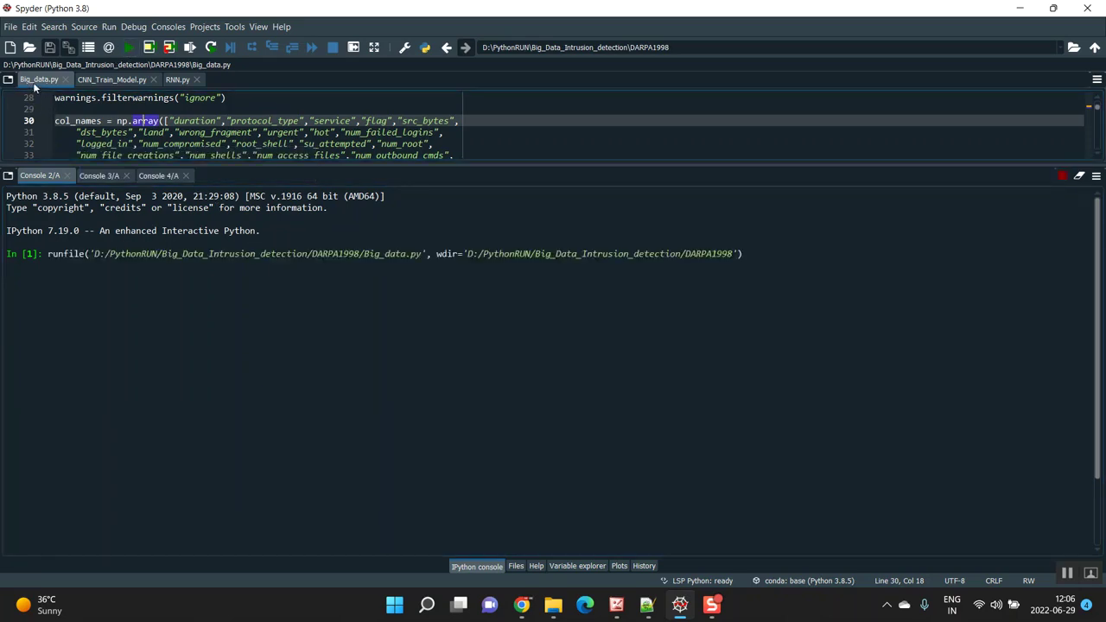
Rerun Big_data.py, review the DARPA training and test summaries, then view its plots
scroll(131, 139, "down", 4)
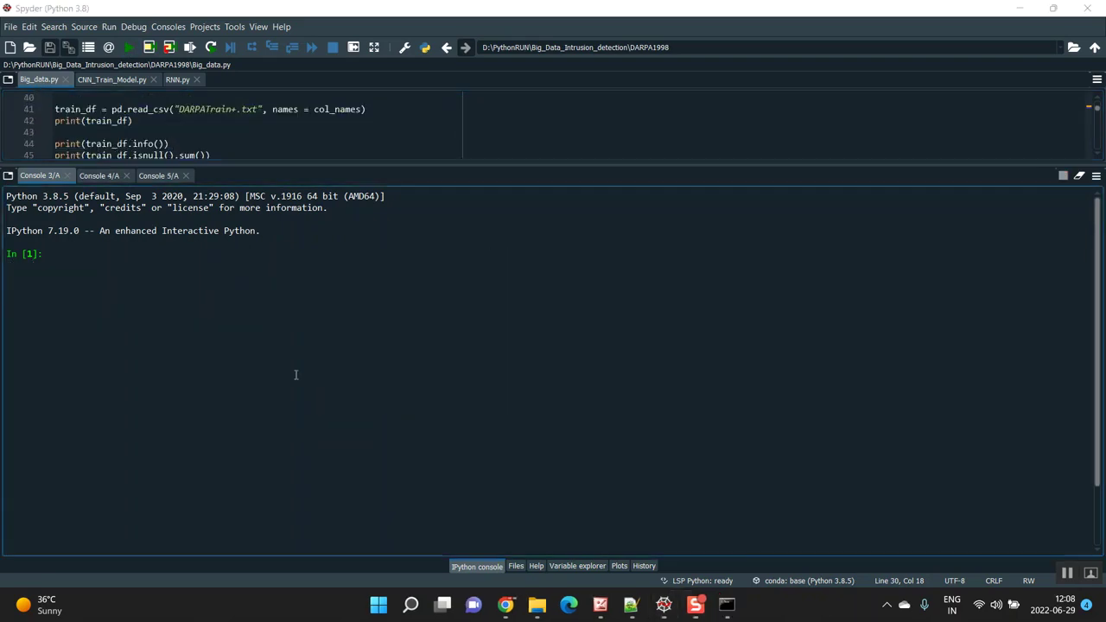
left_click(127, 51)
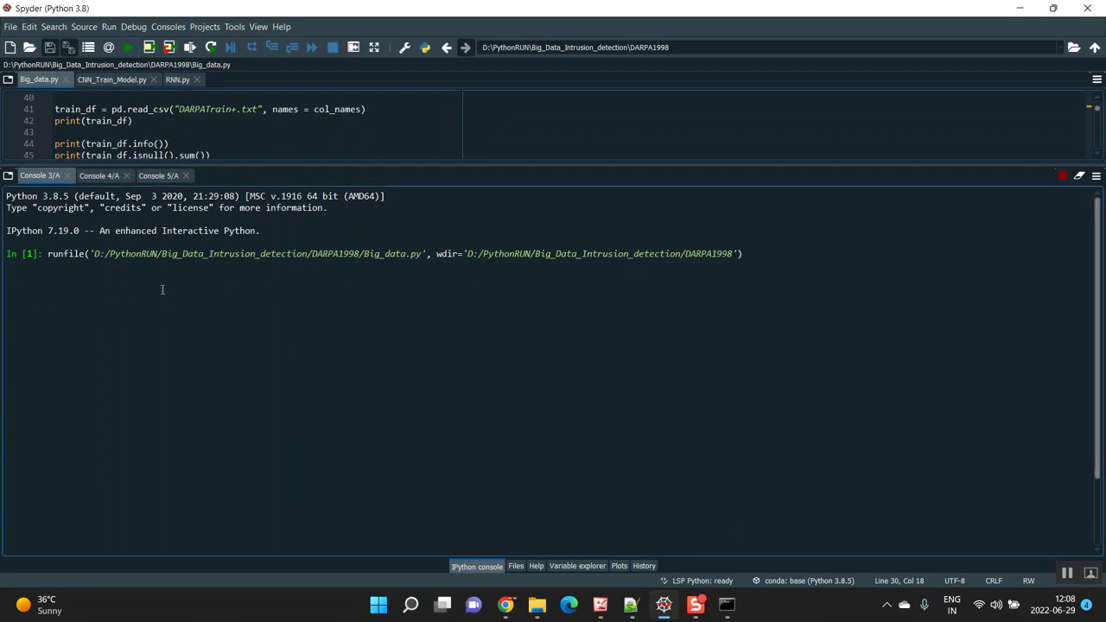
scroll(185, 318, "up", 20)
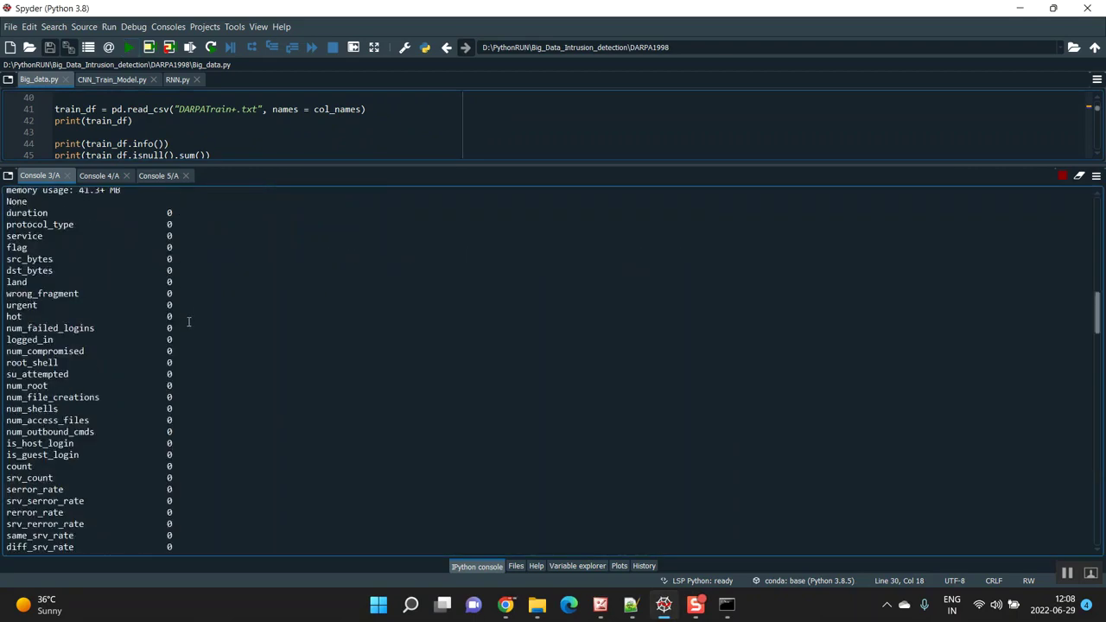
scroll(189, 323, "up", 7)
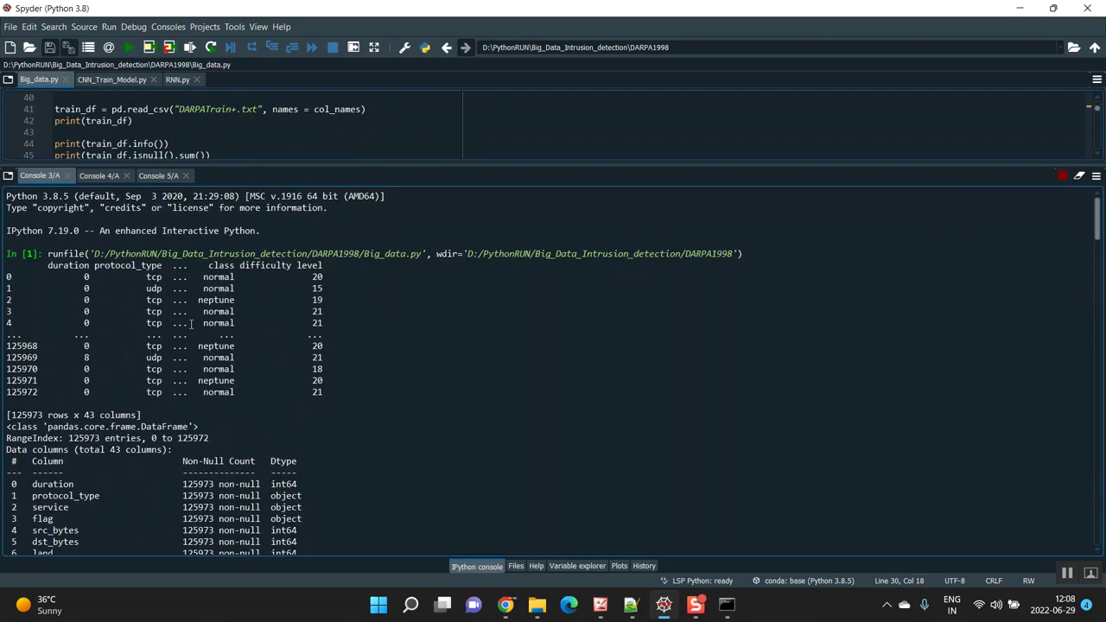
scroll(191, 323, "down", 20)
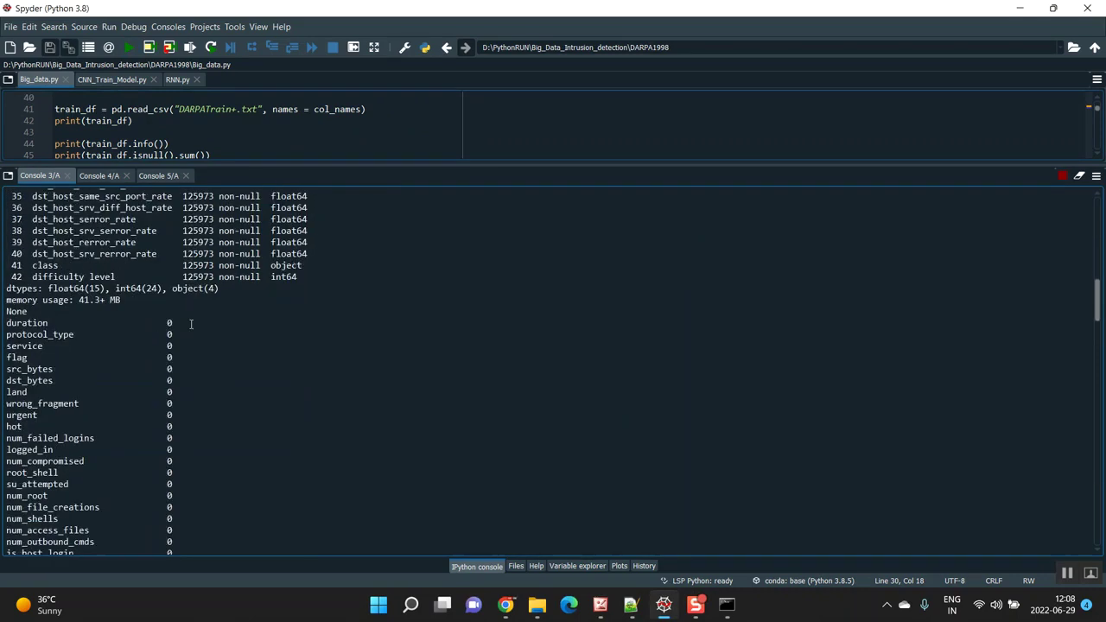
scroll(191, 323, "down", 18)
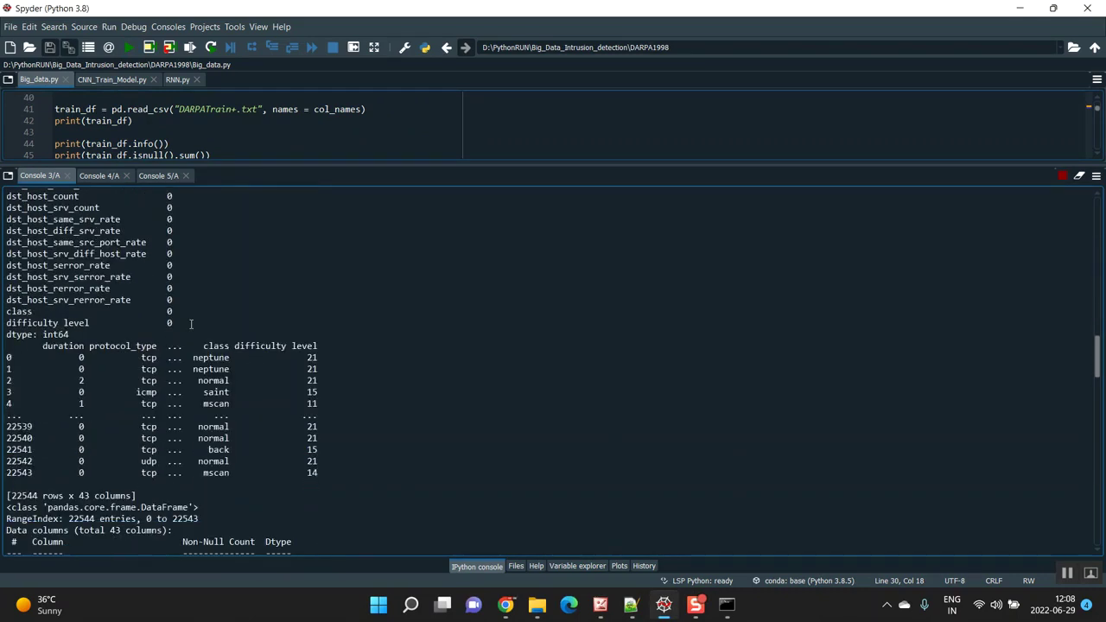
scroll(191, 323, "down", 18)
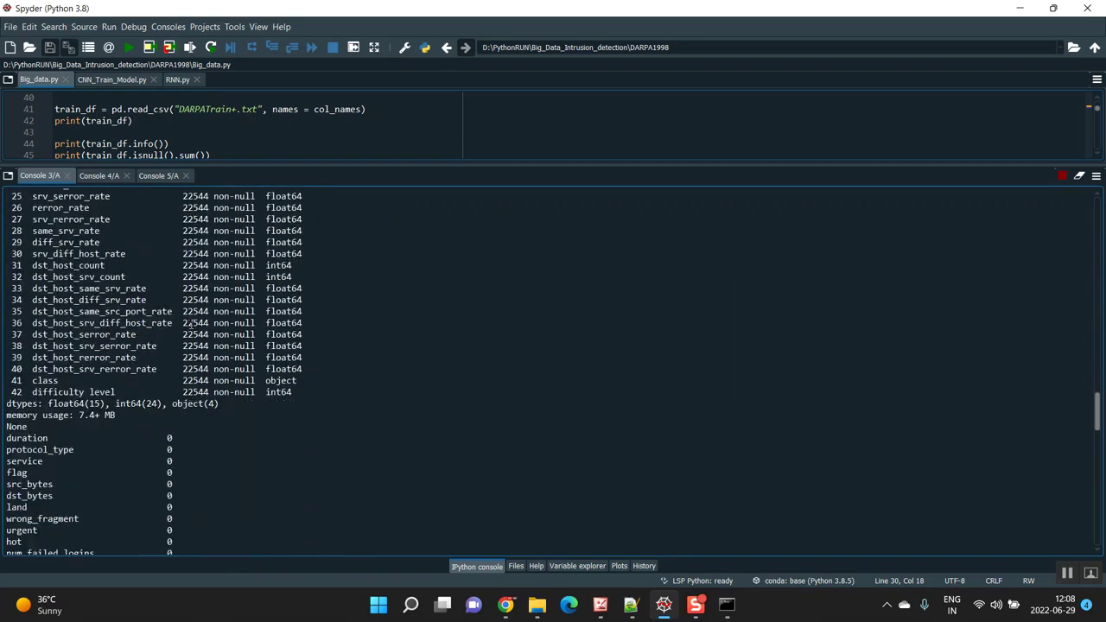
scroll(191, 323, "down", 15)
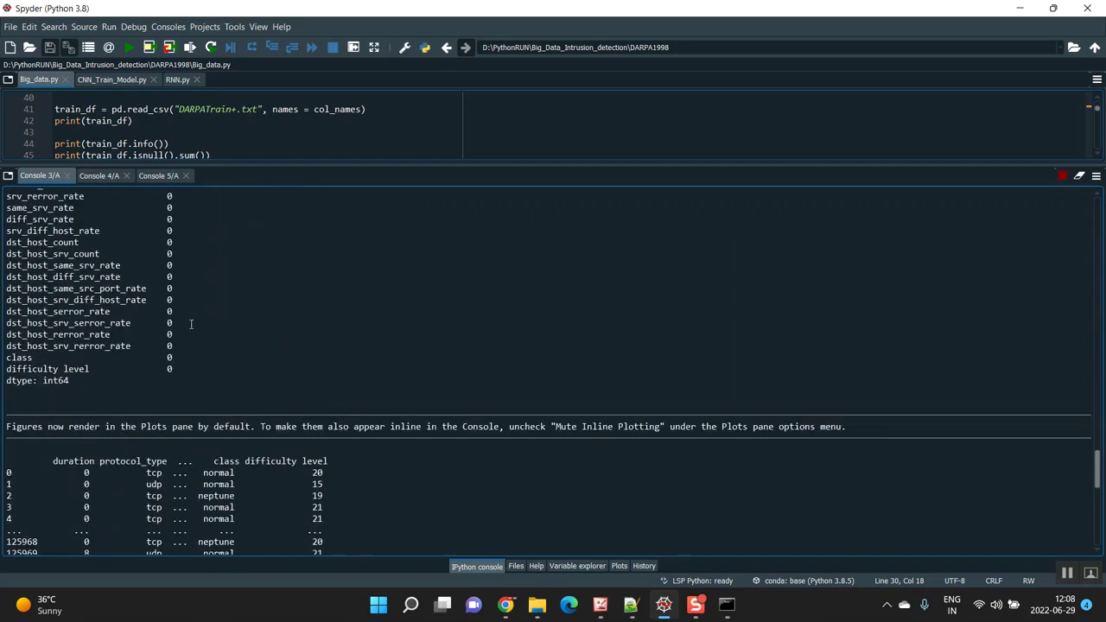
left_click(622, 566)
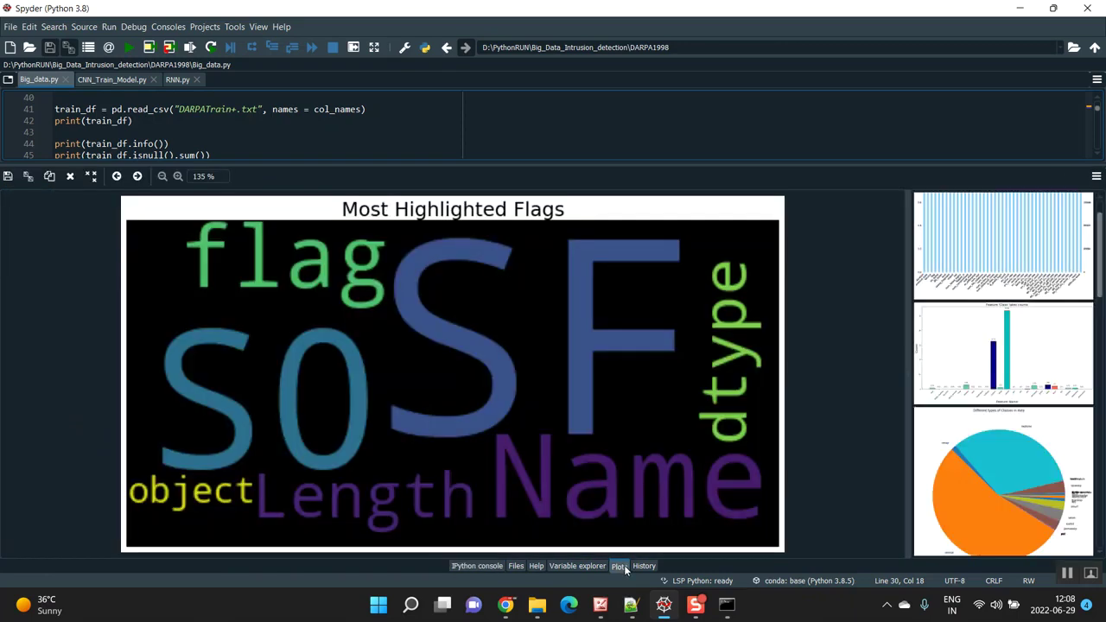
View the data count, 'Class' label count, class types and difficulty level charts
scroll(1030, 417, "up", 1)
left_click(1000, 301)
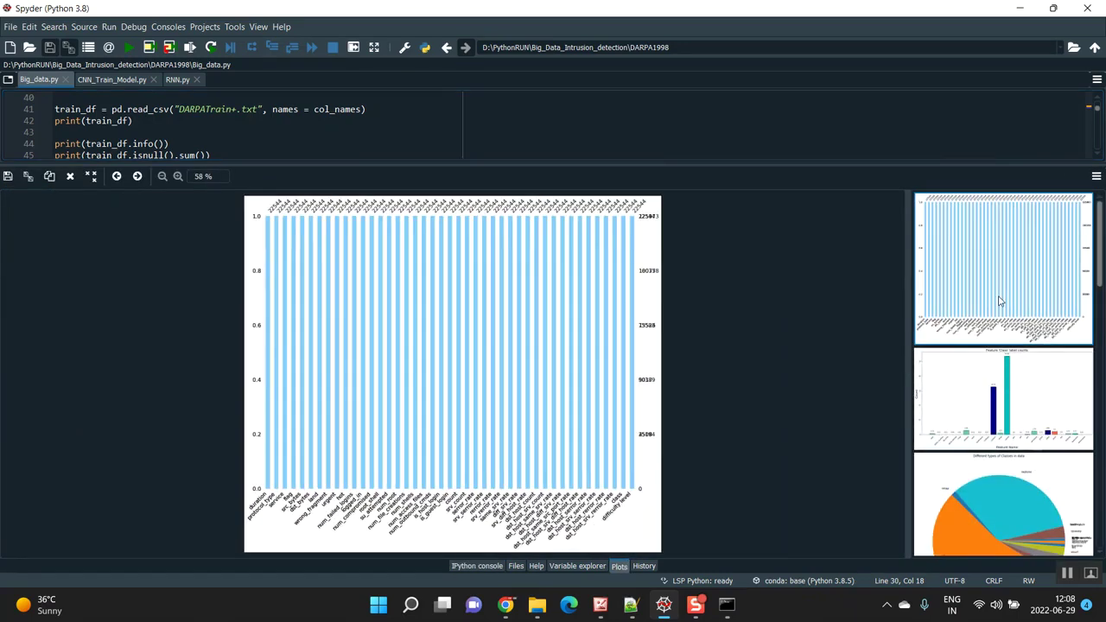
left_click(998, 398)
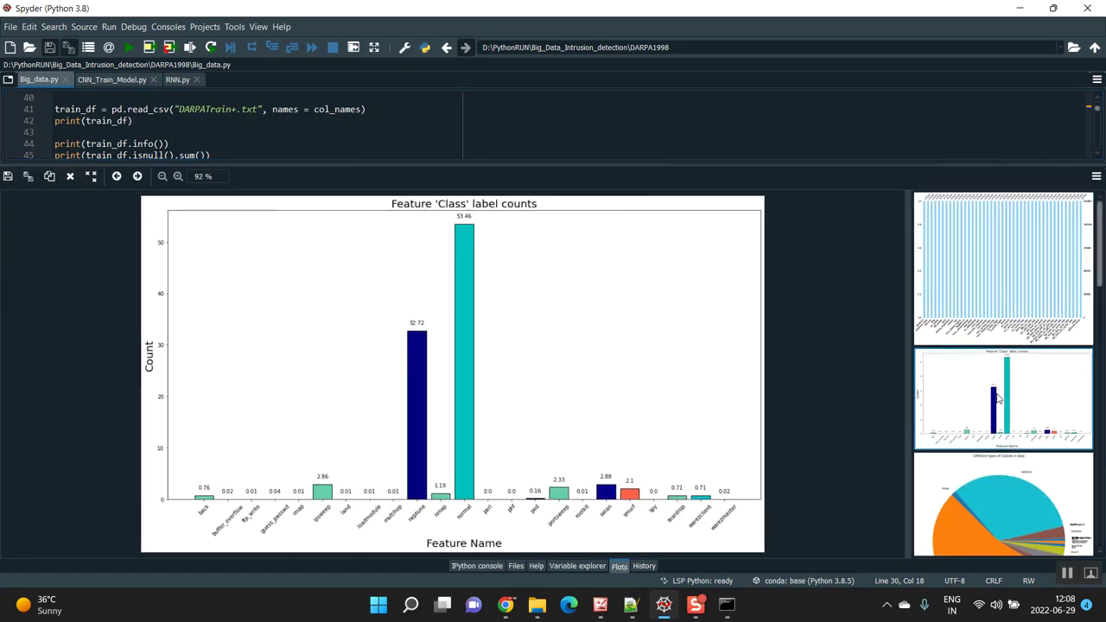
scroll(998, 397, "down", 3)
left_click(998, 397)
scroll(998, 398, "down", 4)
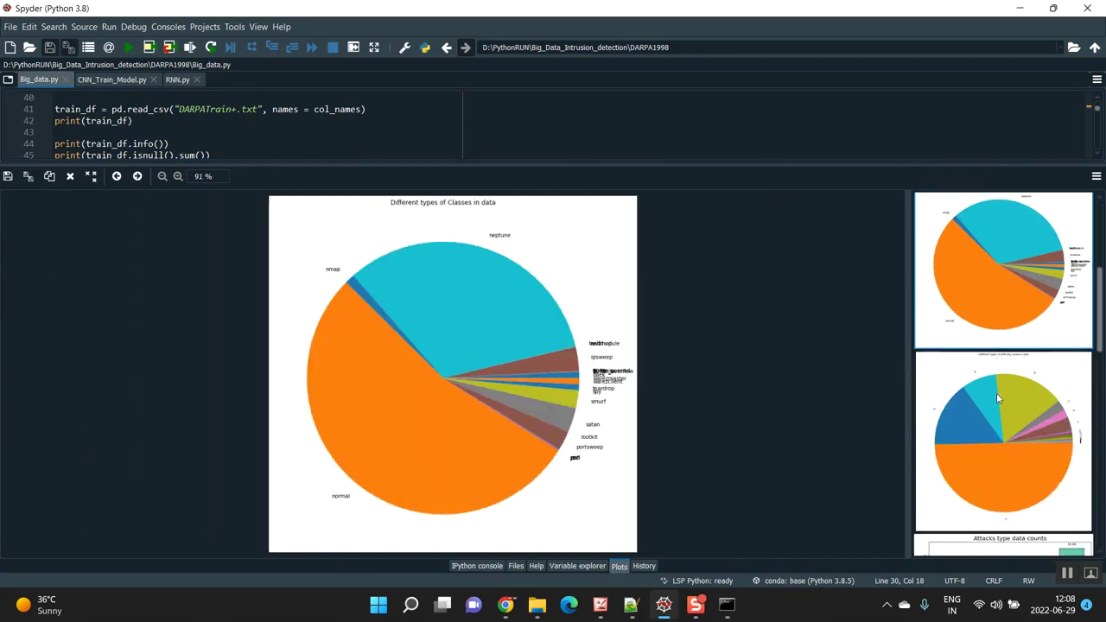
left_click(999, 398)
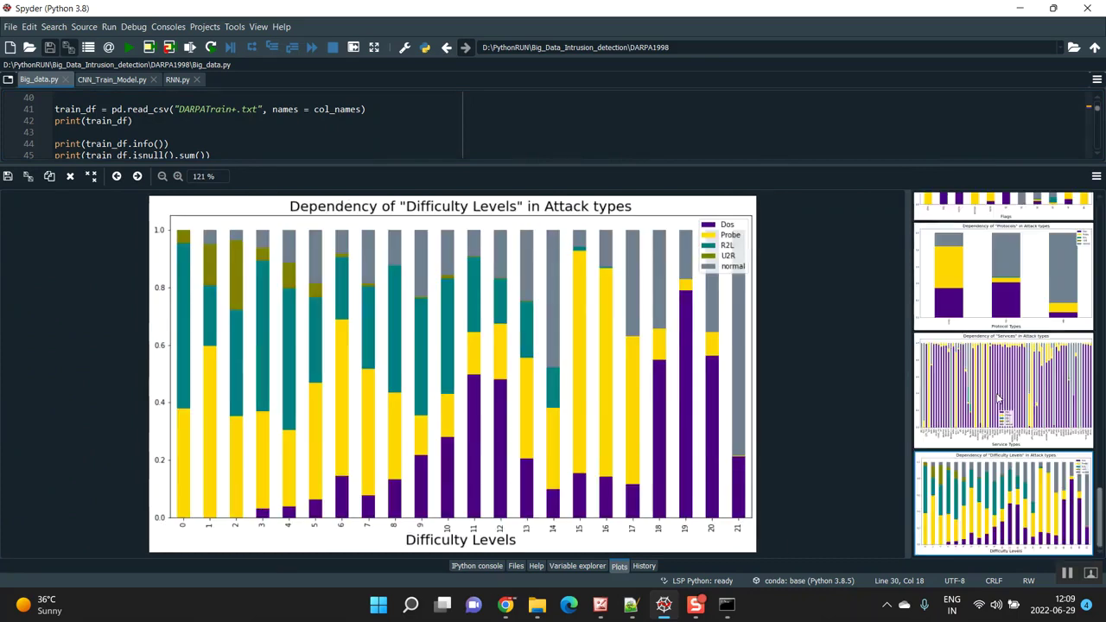
View the Attacks type data counts chart, then return to the notes in Picture Manager
scroll(998, 398, "up", 3)
left_click_drag(1099, 510, 1085, 290)
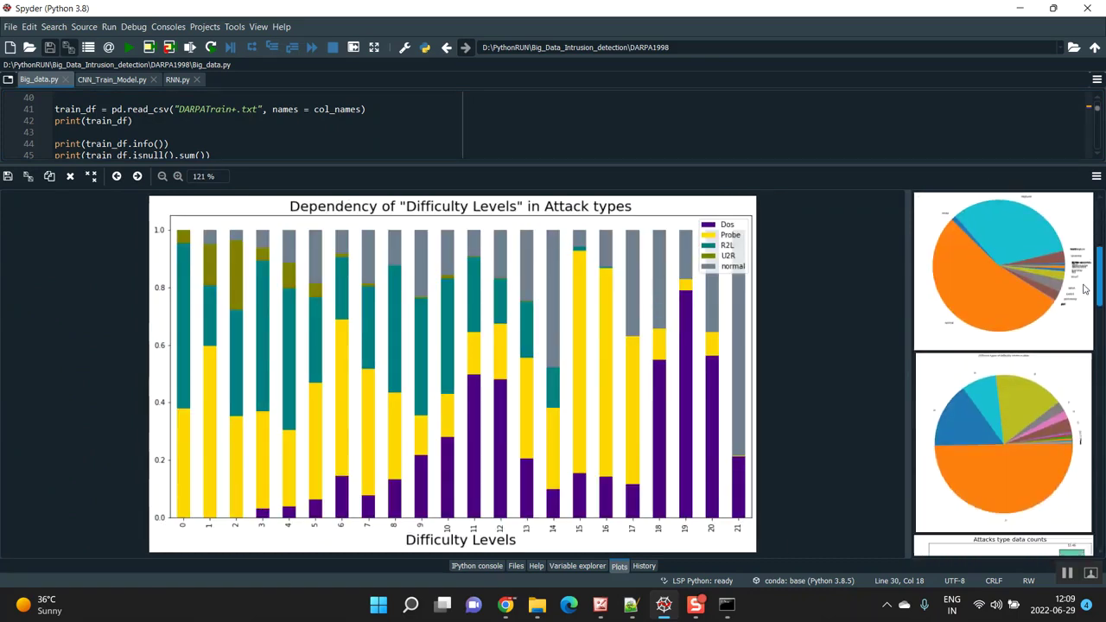
scroll(1003, 371, "down", 5)
left_click(992, 370)
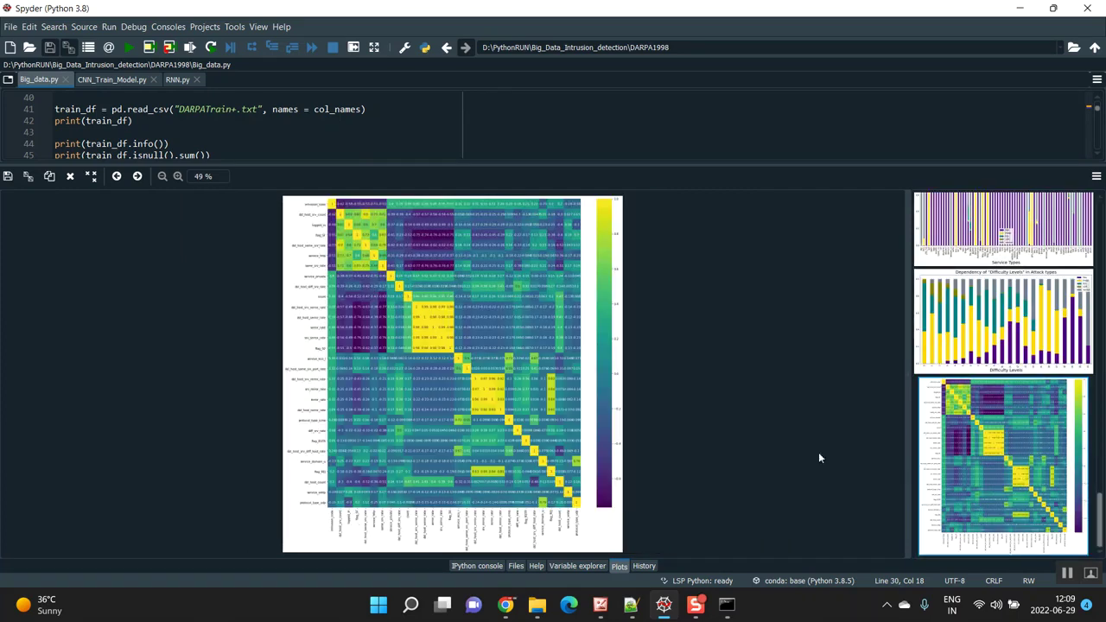
left_click(599, 605)
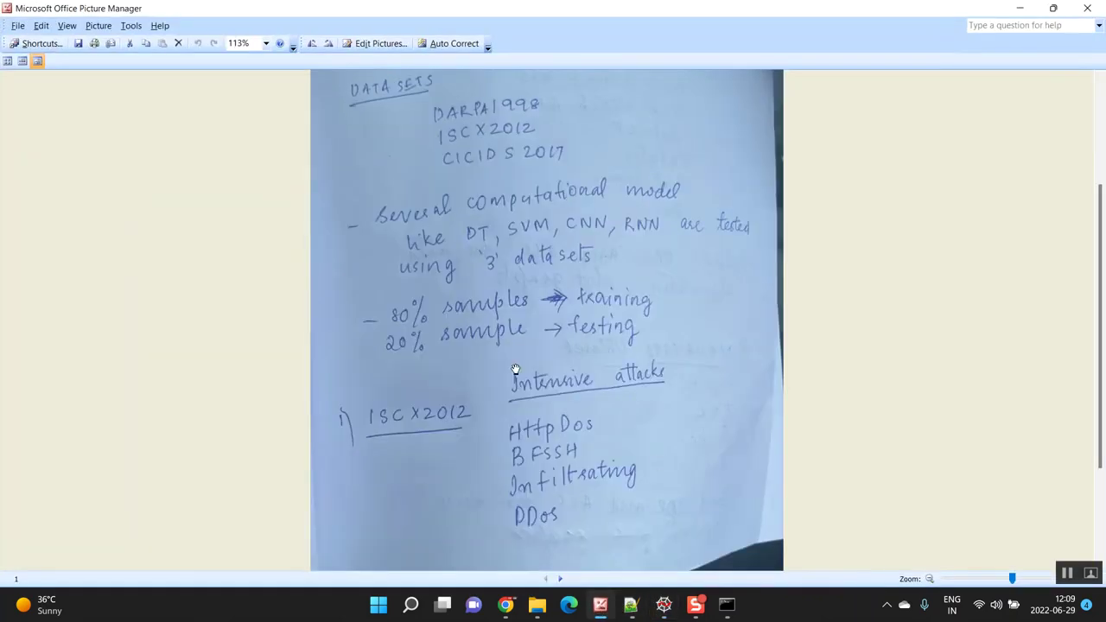
Go to notes page 2, scroll to the DARPA 1998 Dataset section, and minimize Picture Manager
left_click(560, 579)
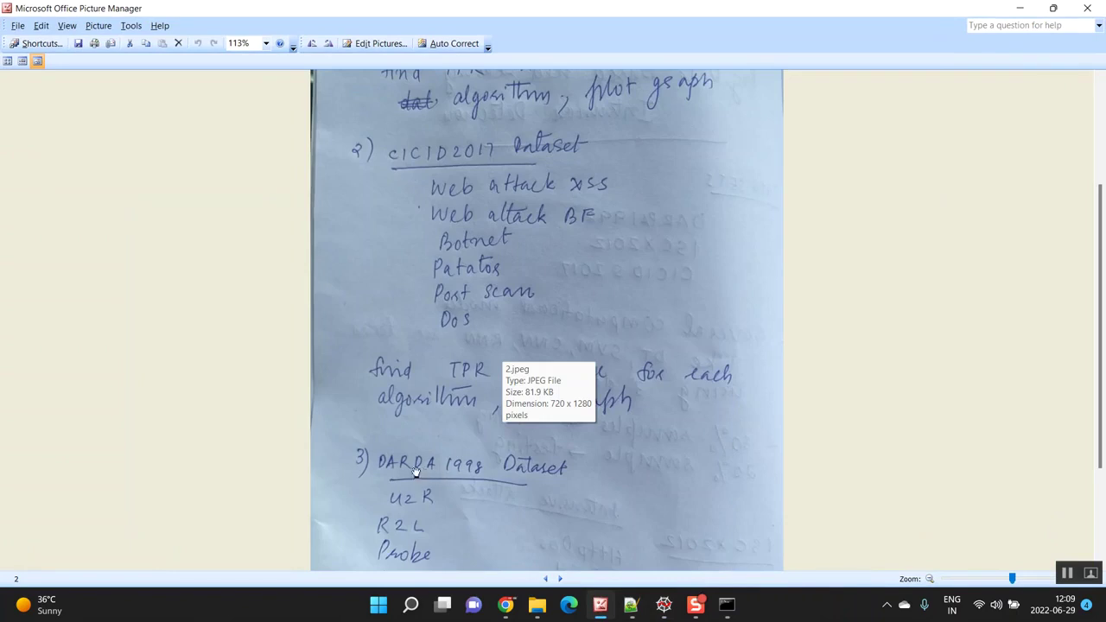
scroll(430, 469, "down", 3)
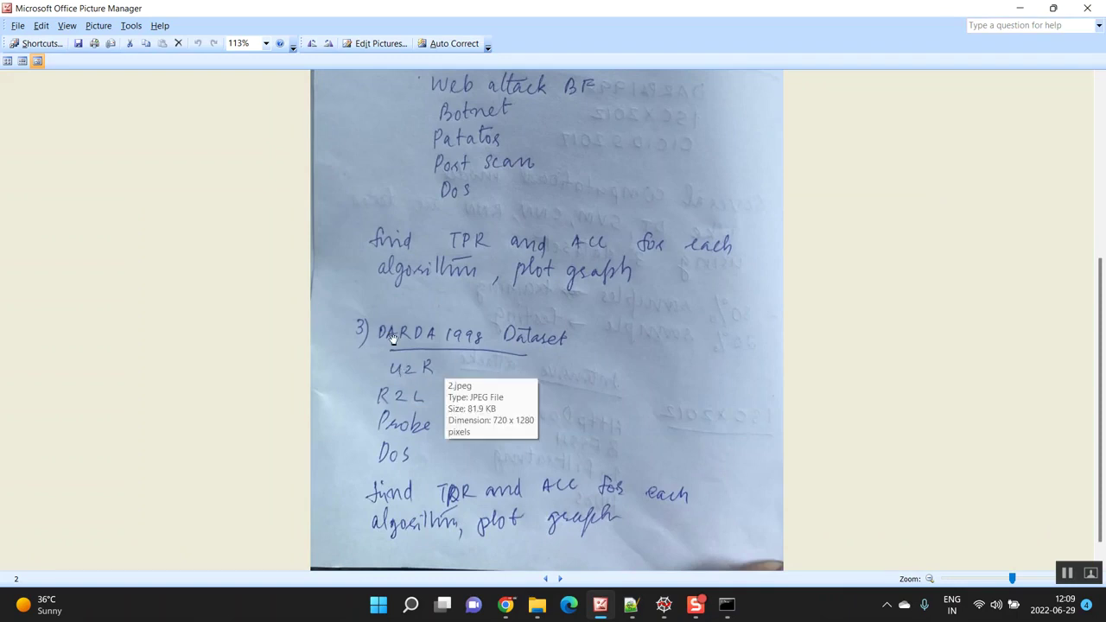
left_click(1020, 8)
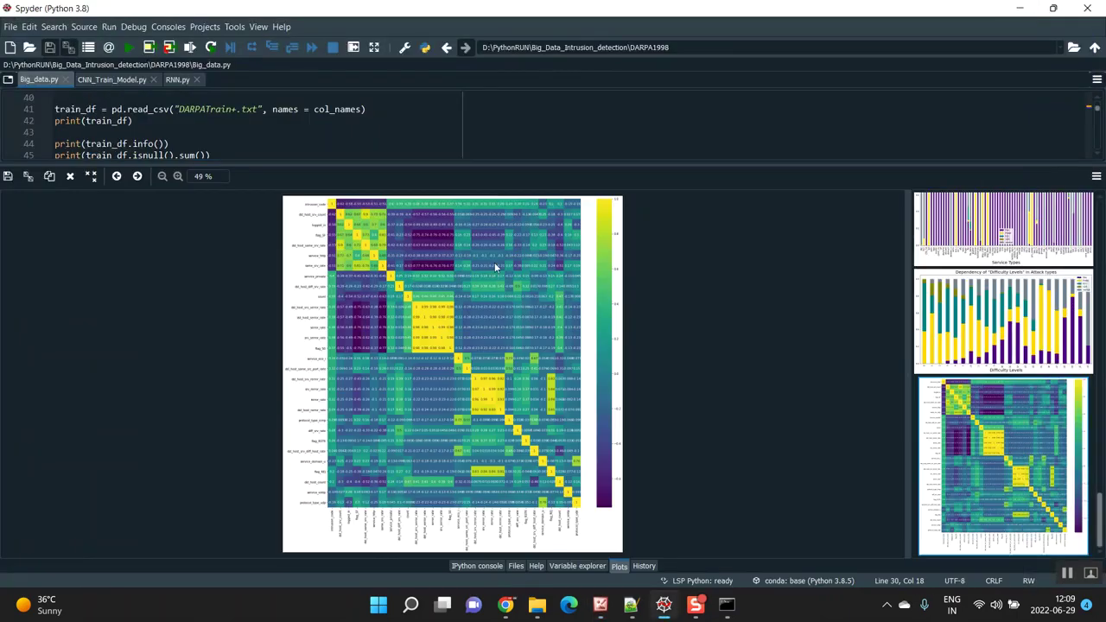
View the attack type count and pie charts, the tcp/udp/icmp counts and category bar charts
scroll(1080, 354, "up", 10)
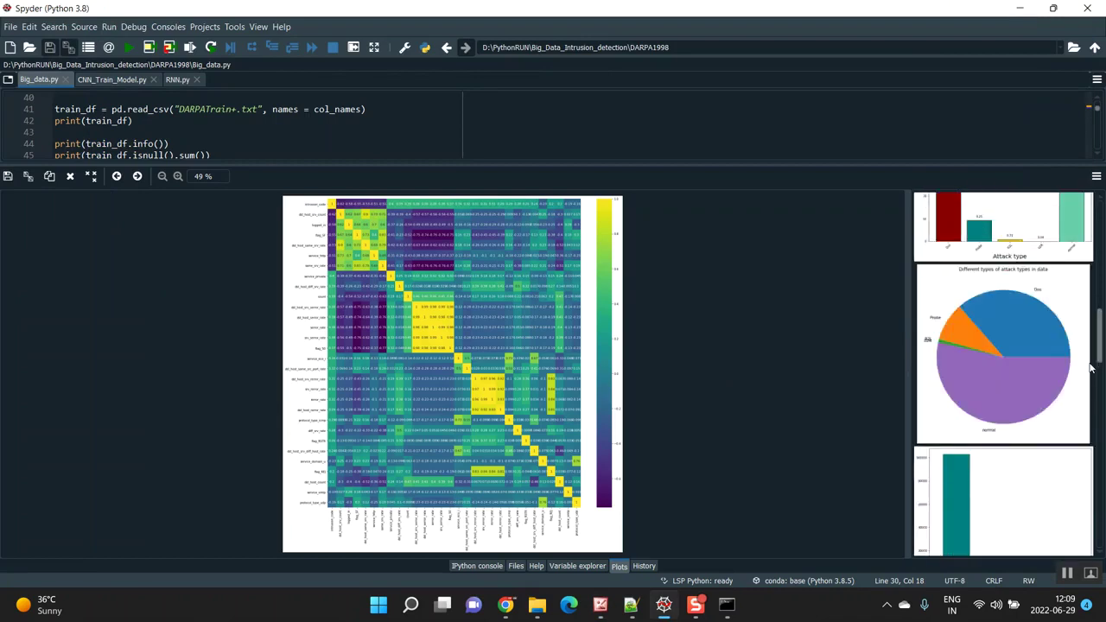
scroll(1062, 389, "up", 3)
left_click(1031, 382)
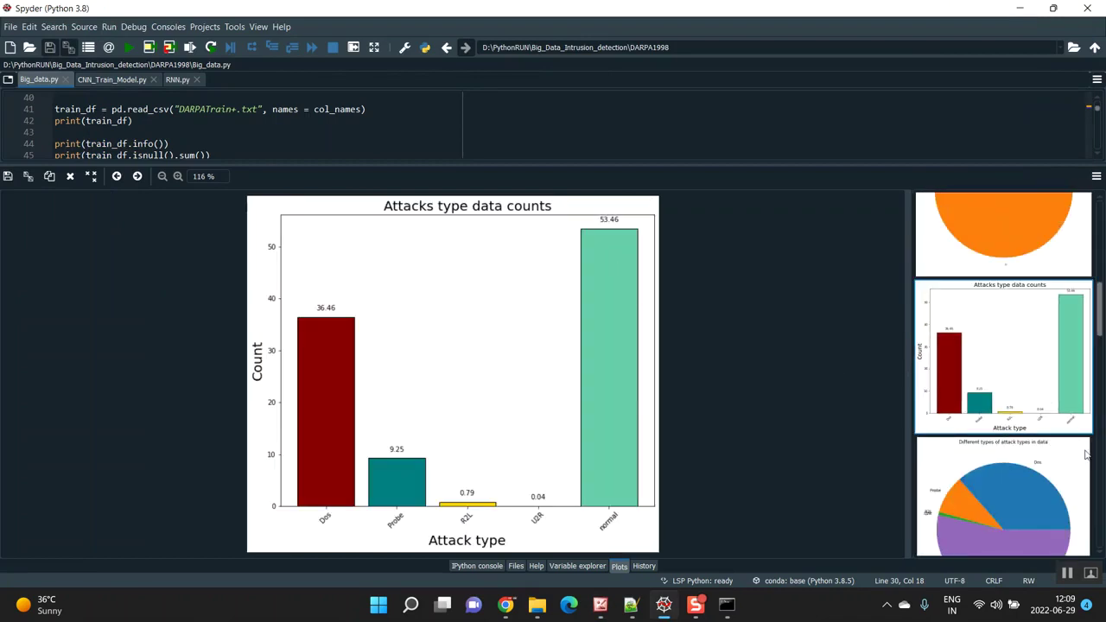
scroll(1096, 467, "down", 2)
left_click(1011, 398)
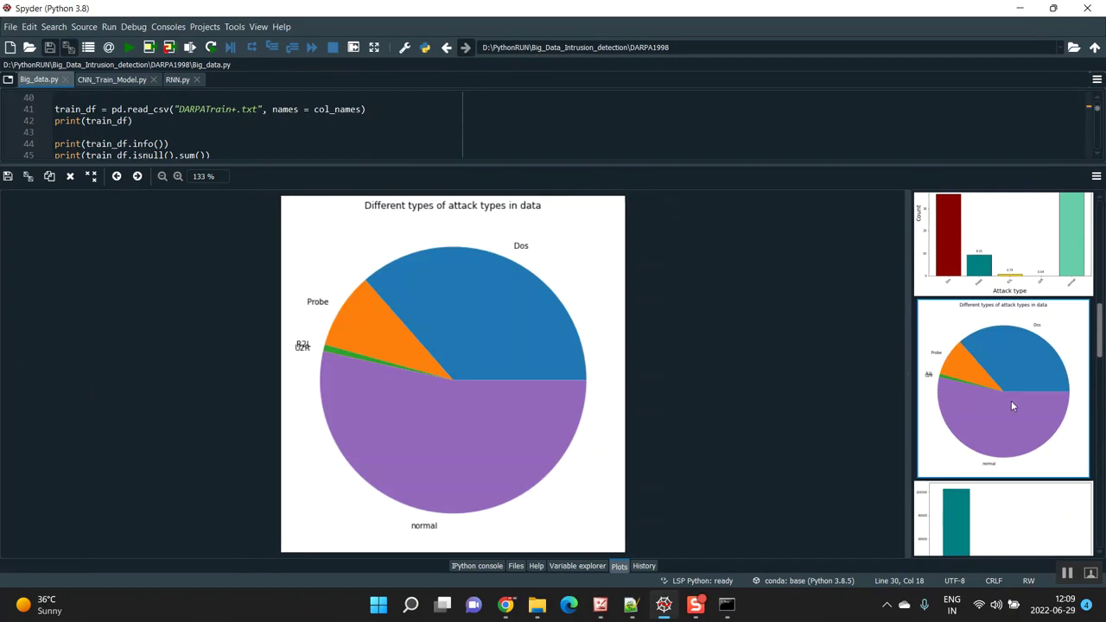
scroll(1011, 400, "down", 3)
left_click(1009, 361)
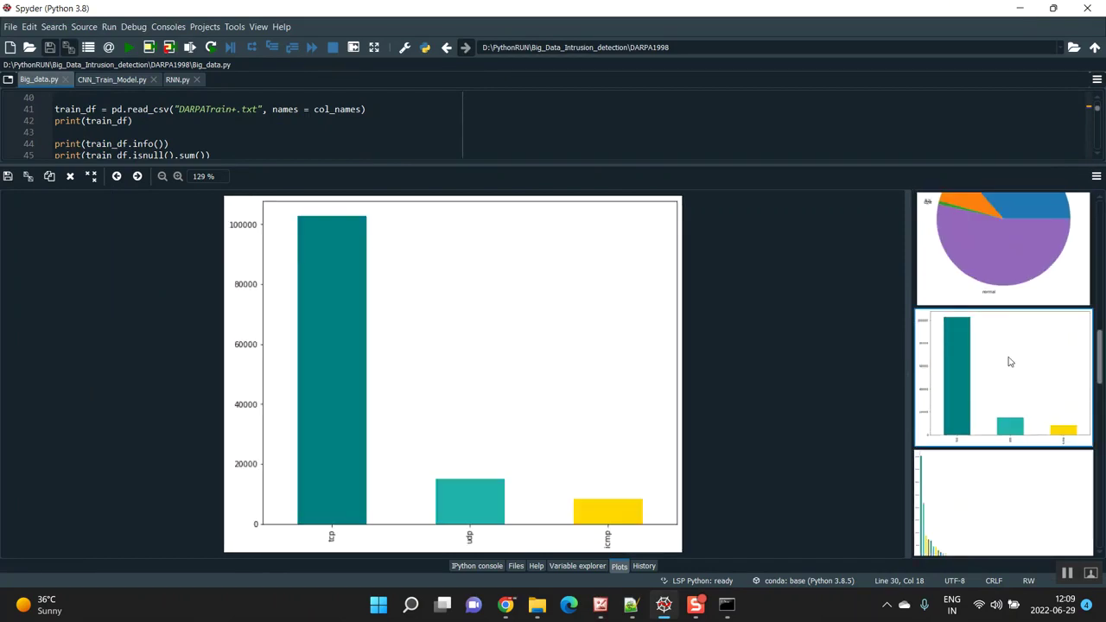
scroll(1009, 361, "down", 2)
left_click(990, 384)
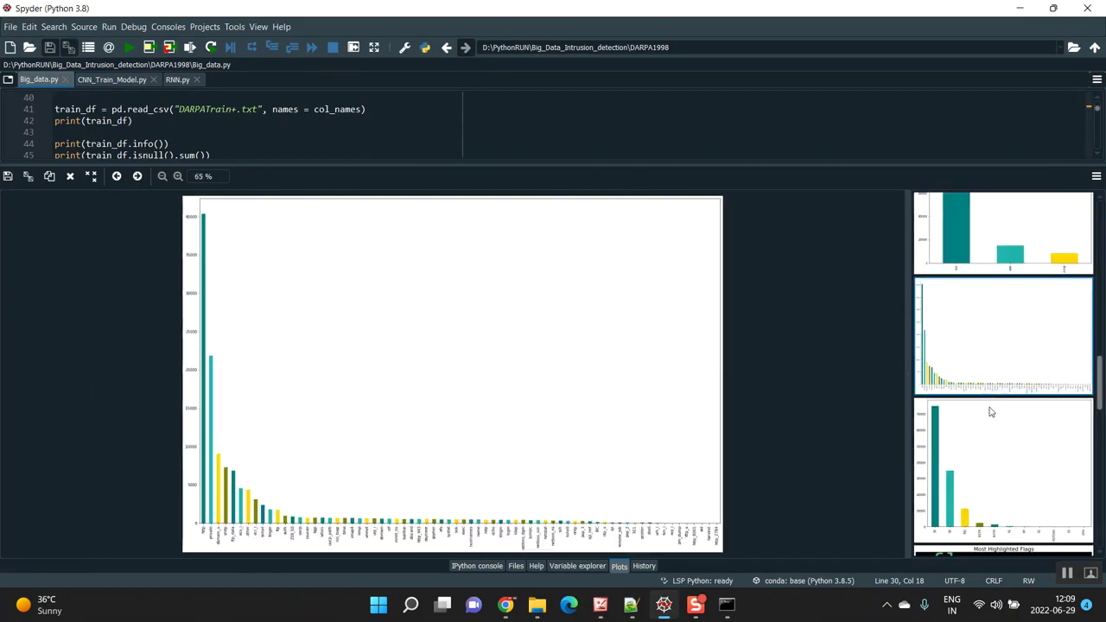
left_click(983, 497)
View the word cloud, categorical heatmap, and flags and protocols dependency charts
scroll(982, 497, "down", 3)
left_click(997, 428)
left_click(993, 476)
scroll(993, 476, "down", 3)
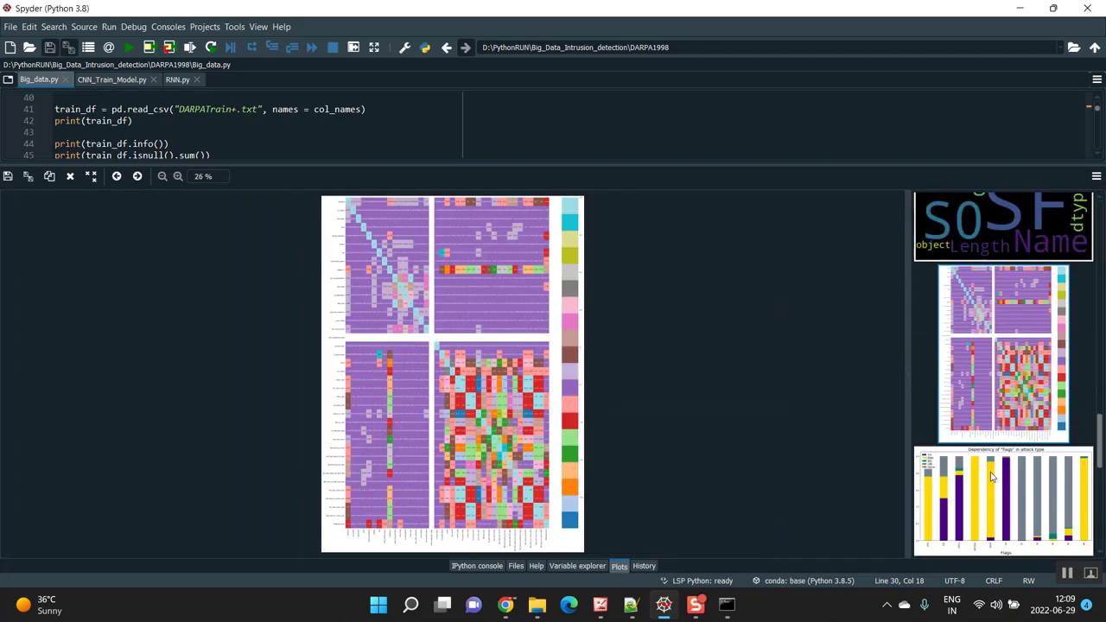
left_click(999, 482)
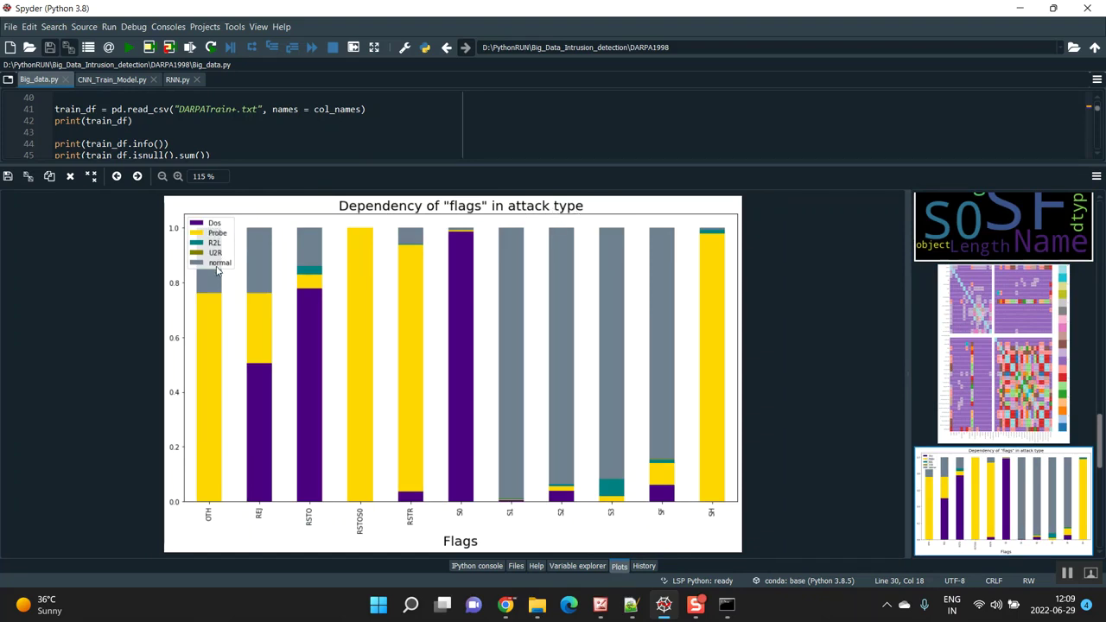
scroll(1072, 449, "down", 2)
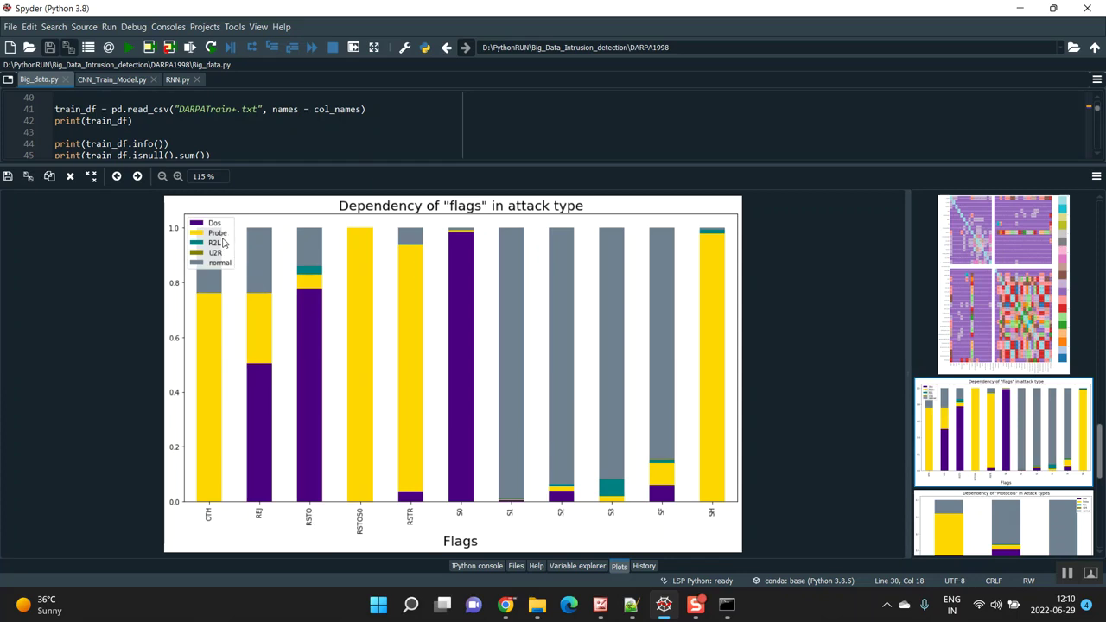
left_click(1018, 523)
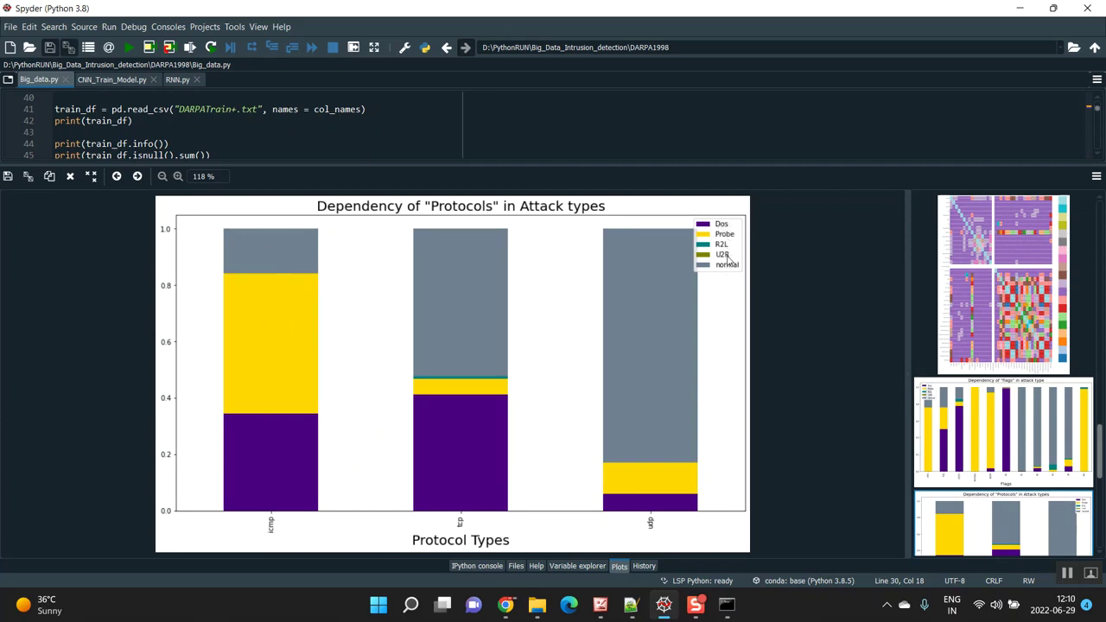
View the services dependency chart and correlation heatmap, then the console output of the run
scroll(916, 433, "down", 5)
left_click(1002, 415)
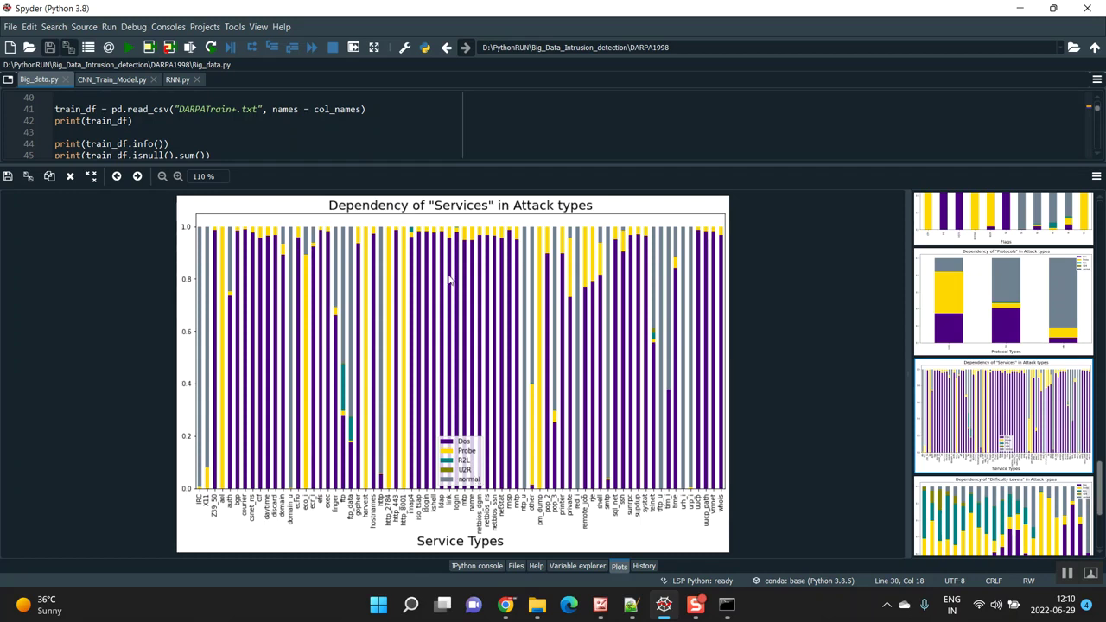
scroll(983, 435, "down", 2)
left_click(993, 442)
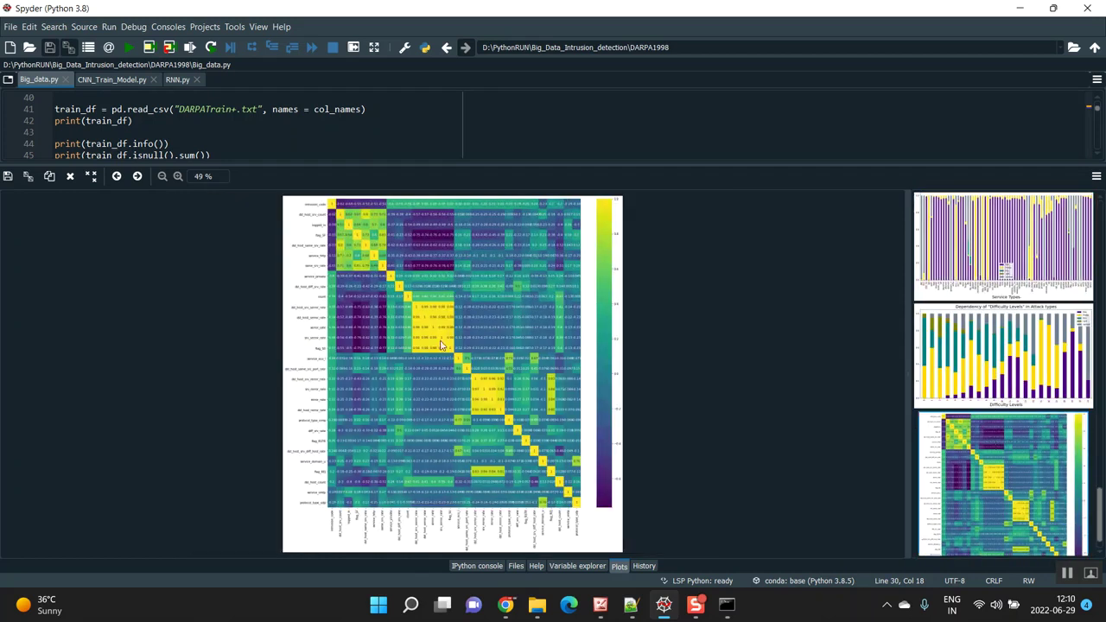
scroll(1035, 461, "down", 1)
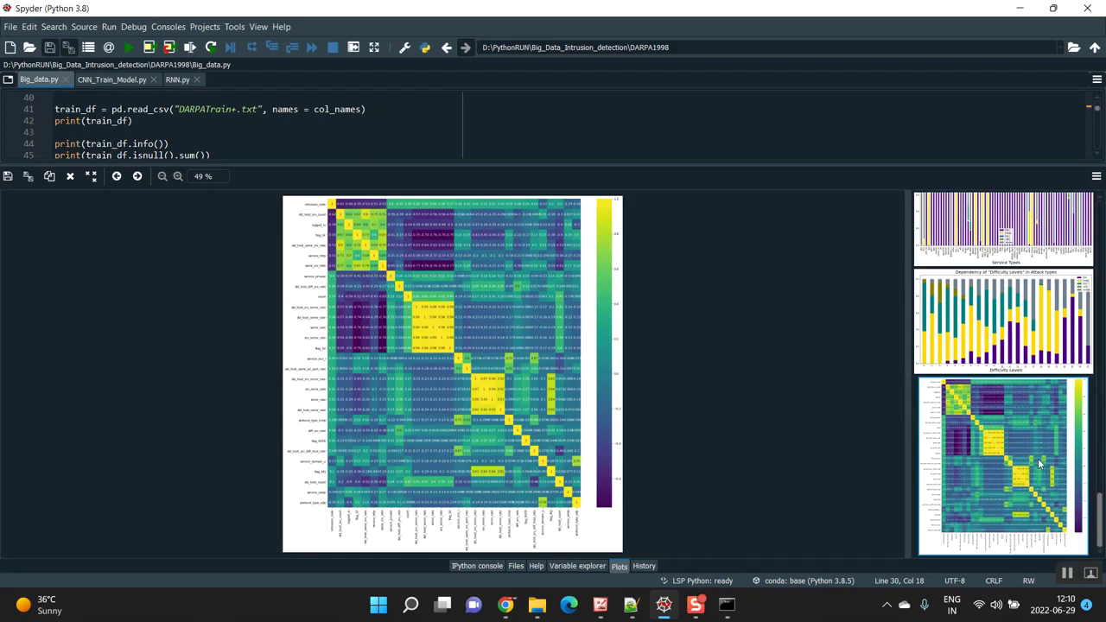
left_click(467, 567)
scroll(175, 389, "down", 20)
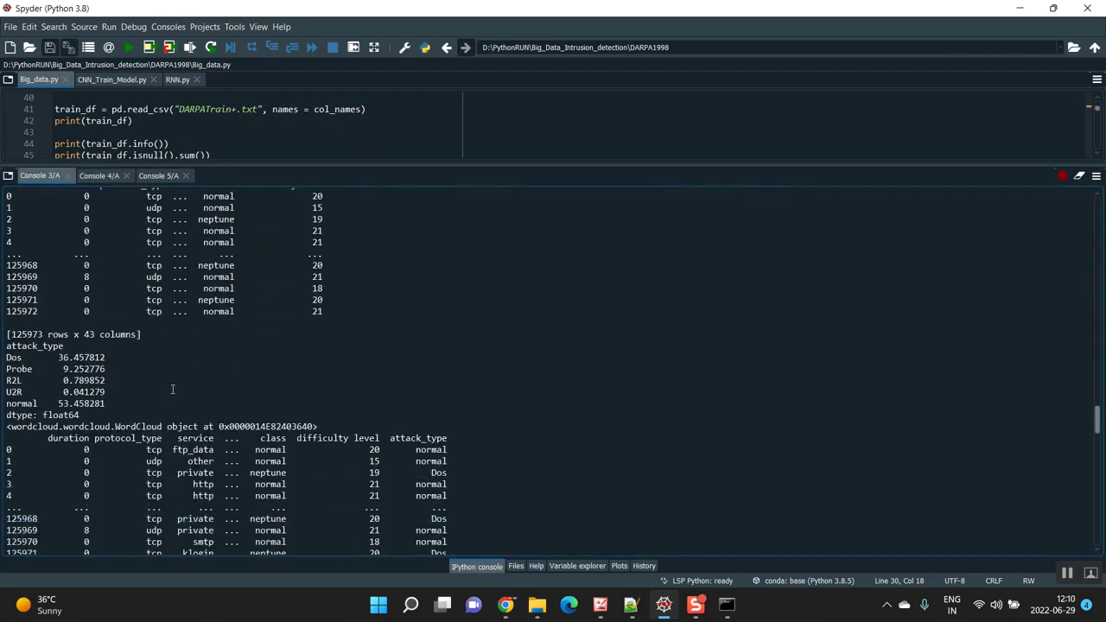
Scroll through the classification reports and confusion matrices down to 'Accuracy of prediction: 0.894'
scroll(188, 426, "up", 10)
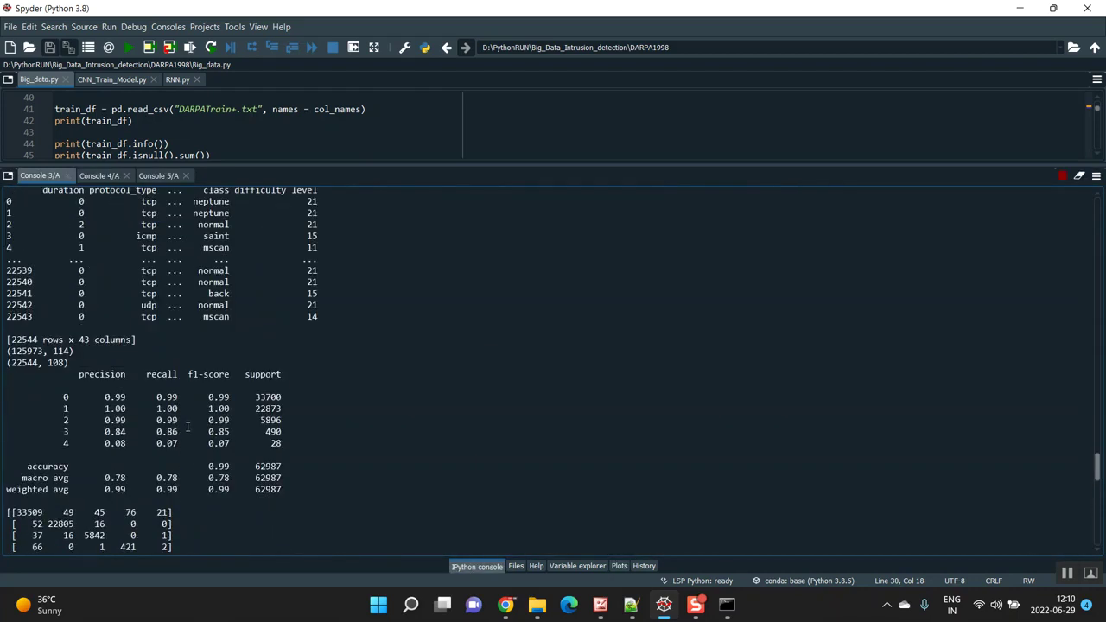
scroll(133, 267, "down", 5)
left_click_drag(79, 202, 256, 368)
scroll(260, 437, "down", 6)
scroll(262, 439, "down", 5)
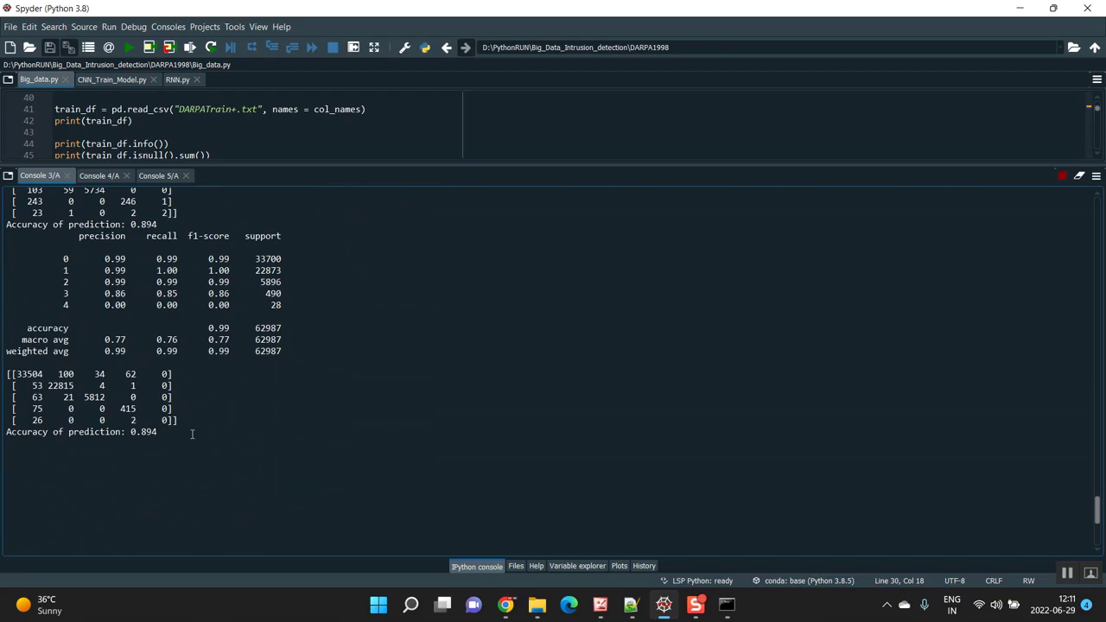
scroll(192, 434, "up", 9)
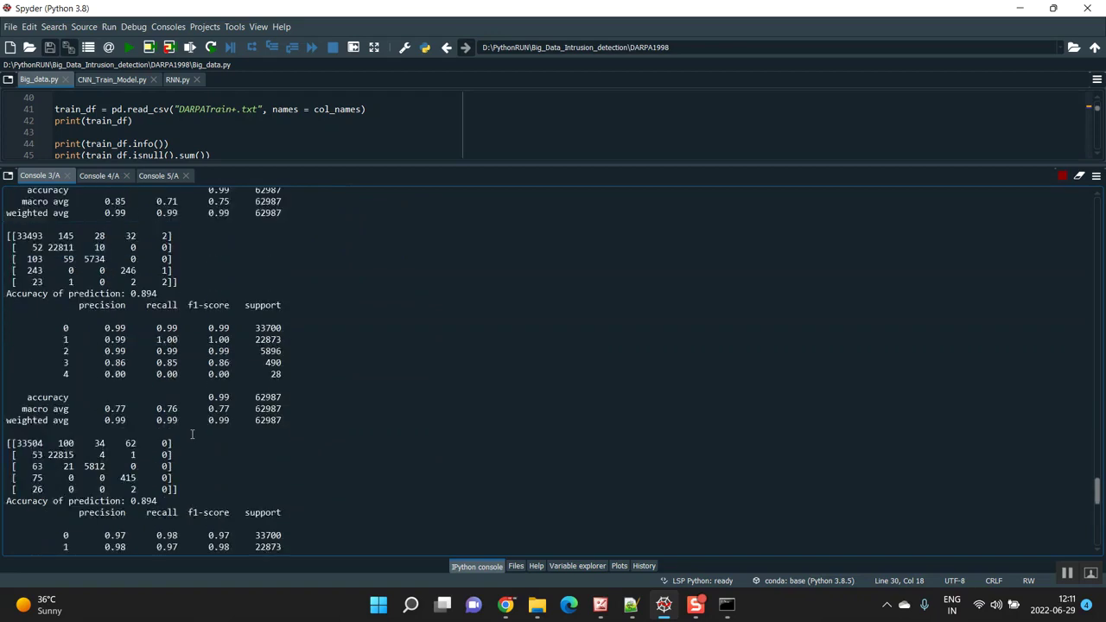
left_click_drag(173, 294, 9, 188)
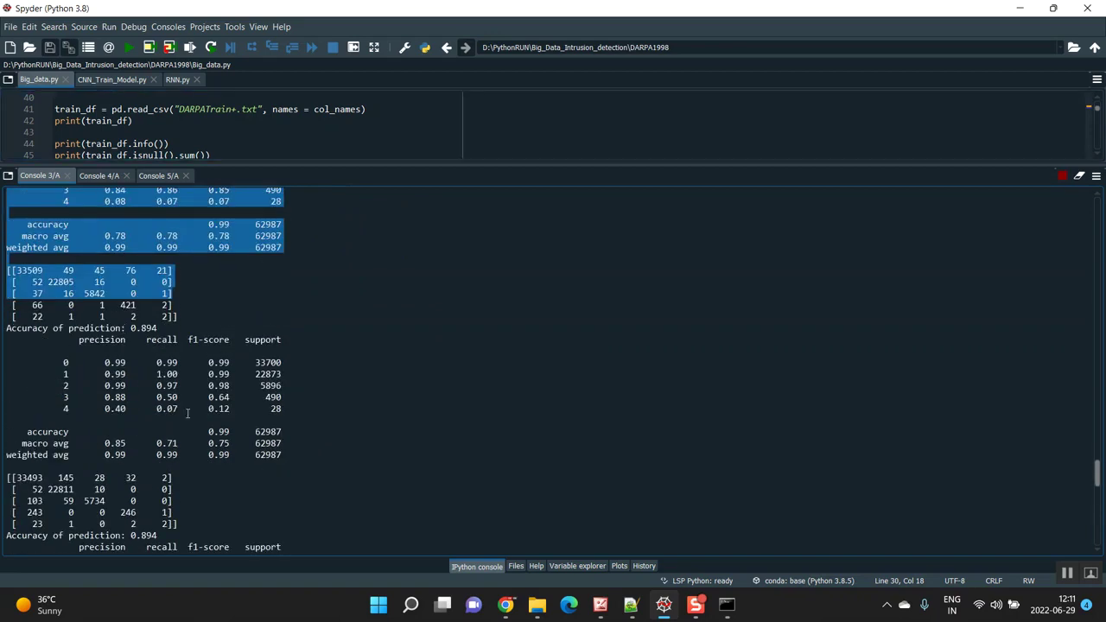
scroll(187, 414, "down", 12)
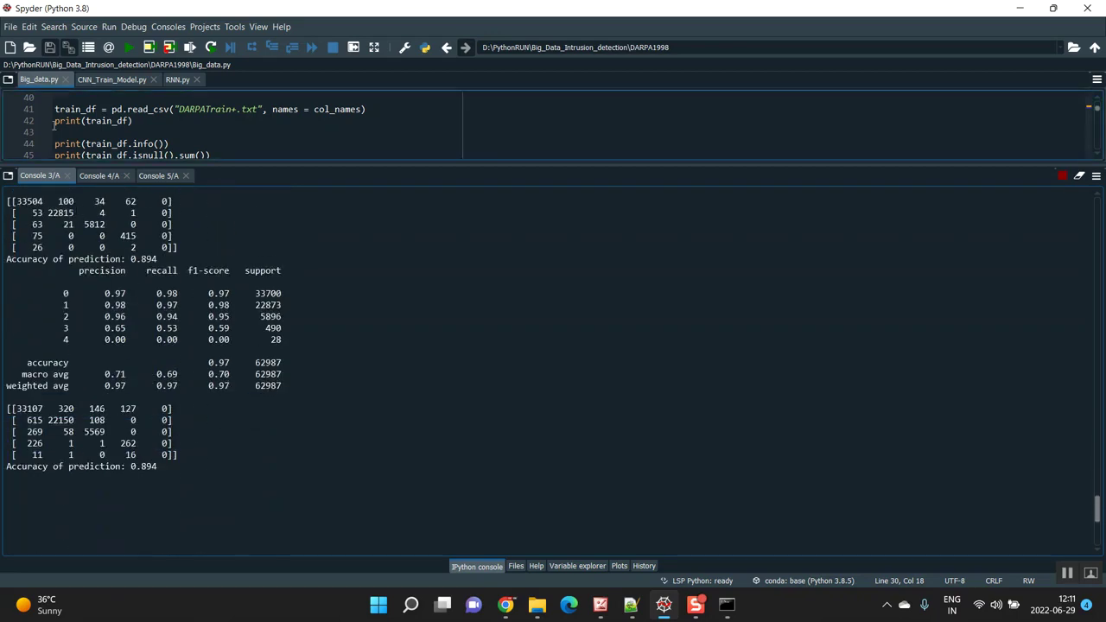
Run CNN_Train_Model.py in the fourth console
left_click(113, 80)
left_click(176, 80)
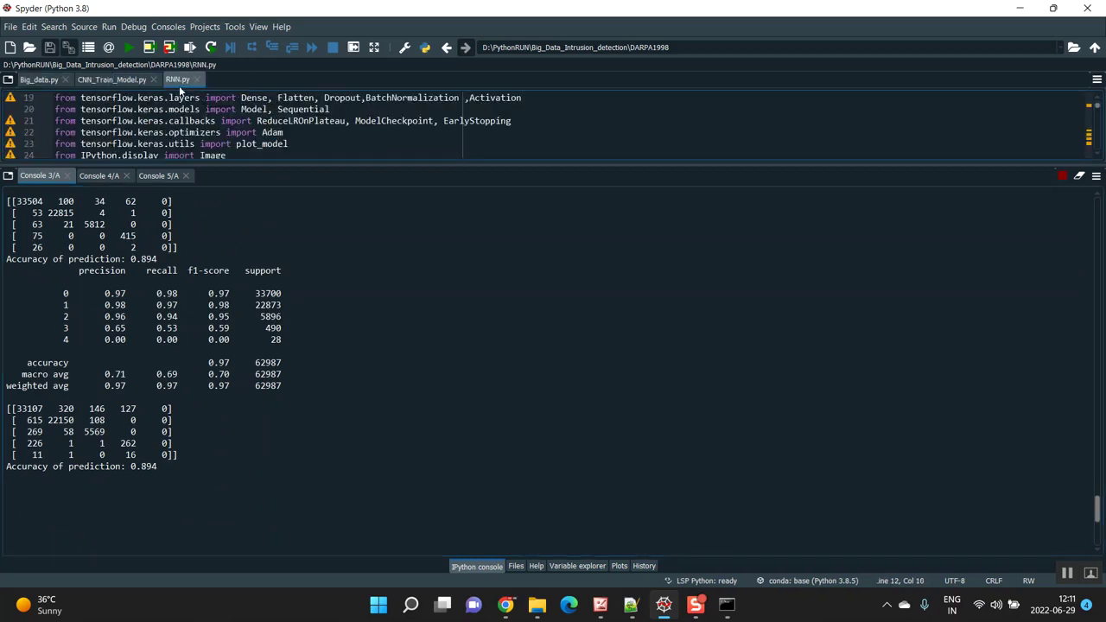
left_click(116, 82)
left_click(111, 174)
left_click(140, 109)
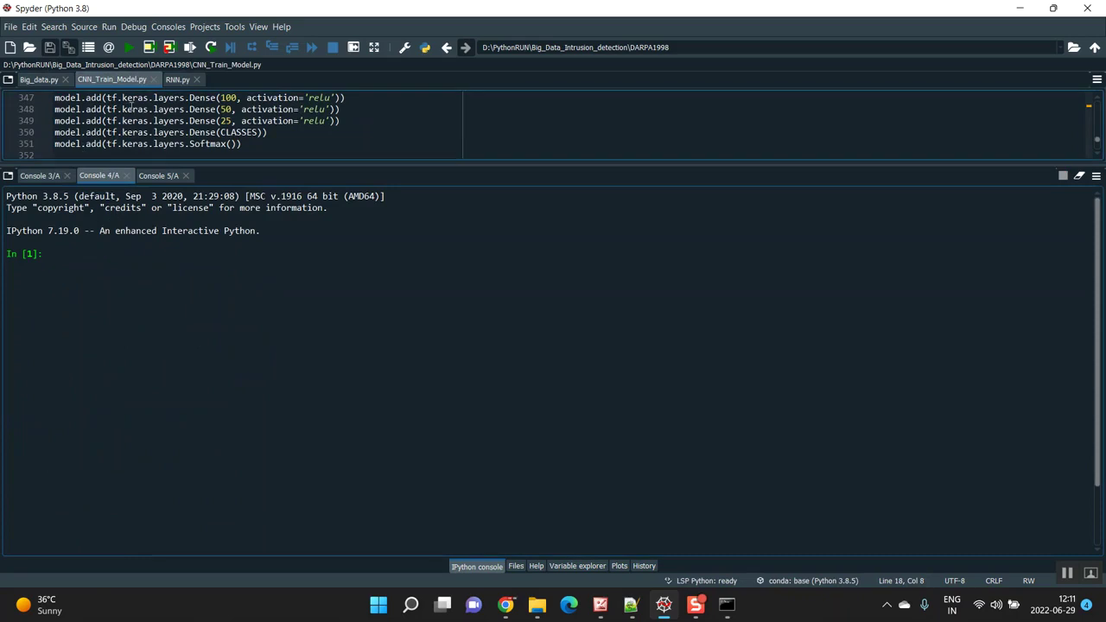
left_click(128, 47)
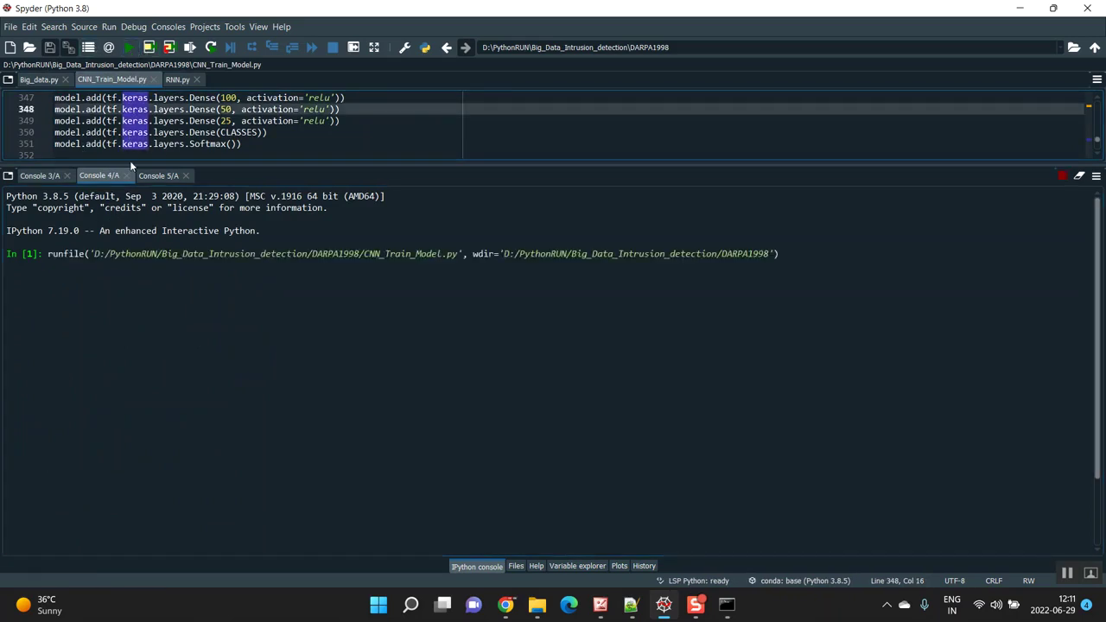
Run RNN.py in the fifth console, then check the CNN_Train_Model.py output and plots
left_click(159, 176)
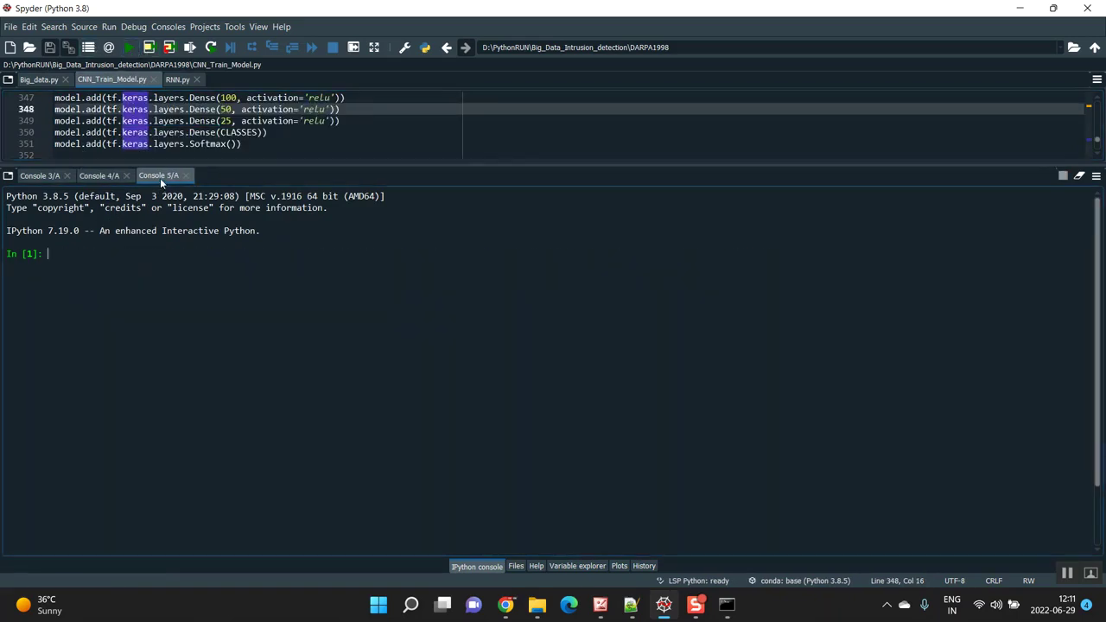
left_click(163, 132)
left_click(178, 79)
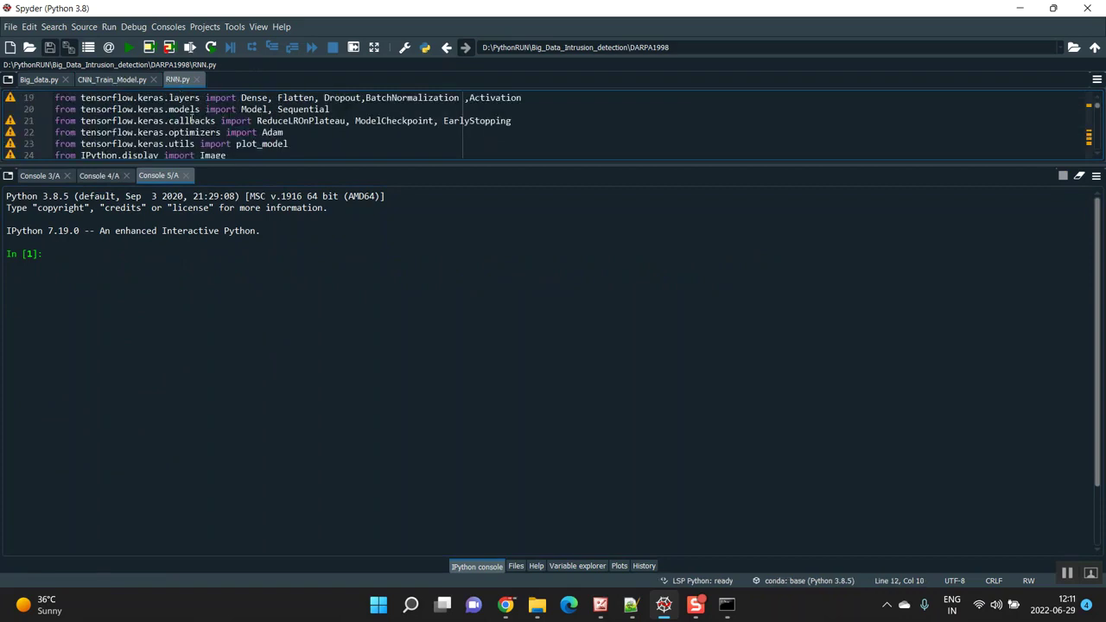
left_click(129, 48)
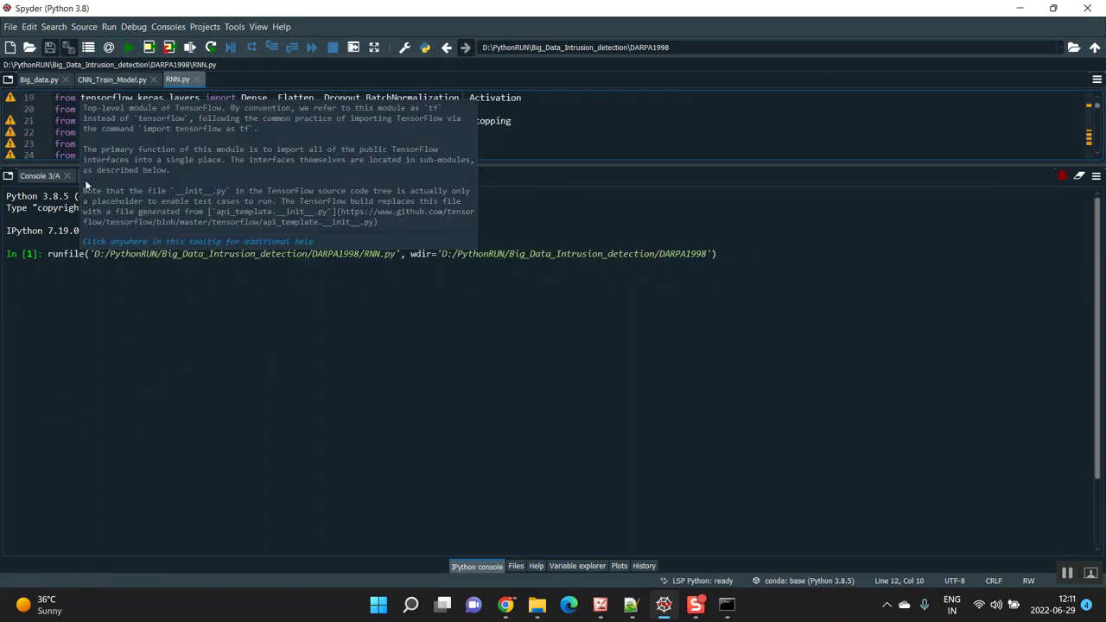
left_click(102, 178)
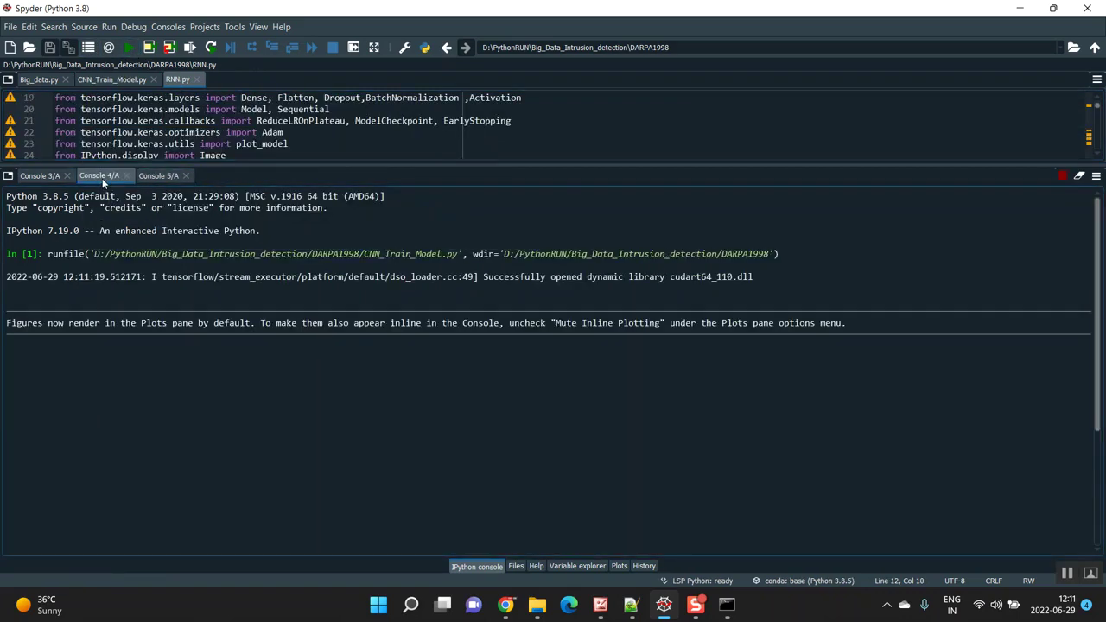
left_click(620, 566)
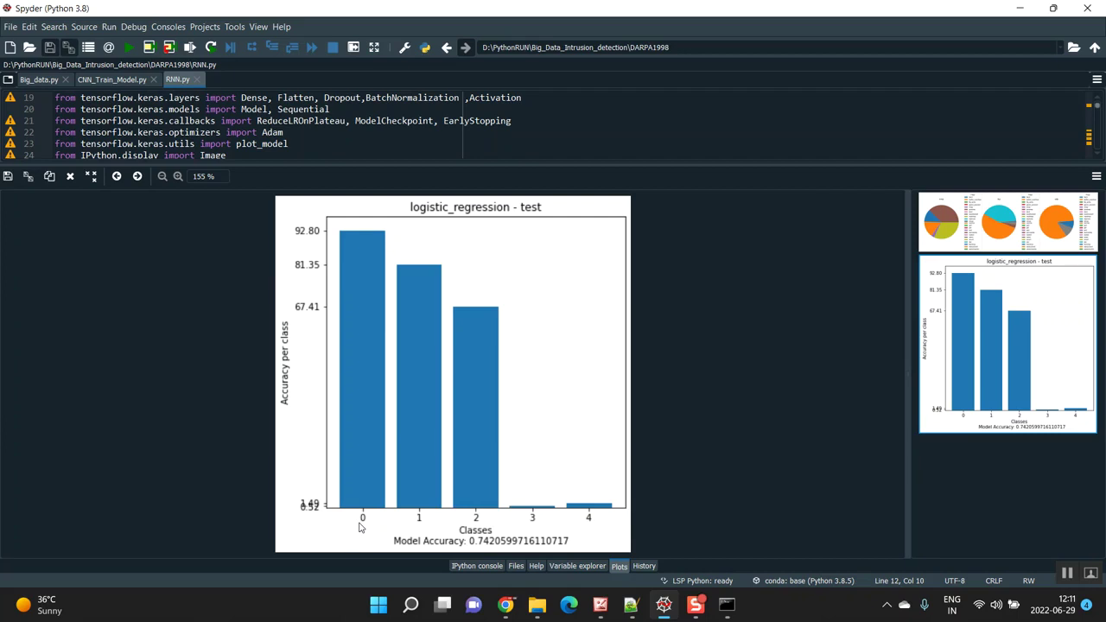
Show Big_data.py in the editor and return to the decision_tree results (accuracy 0.7543, MAE 0.4749)
key("ctrl+Tab")
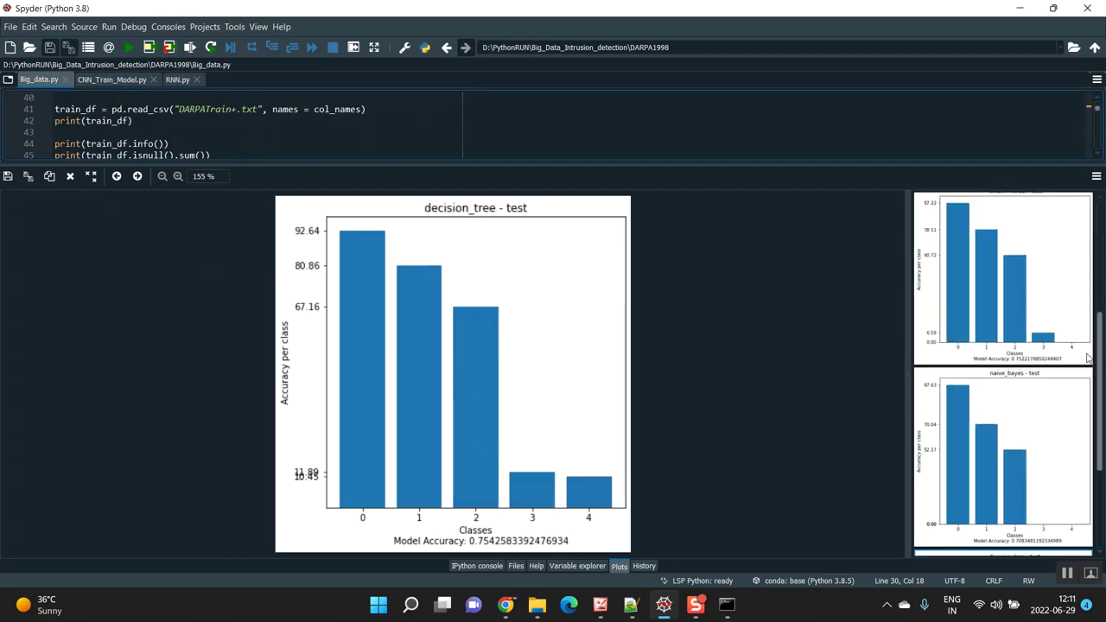
left_click(466, 566)
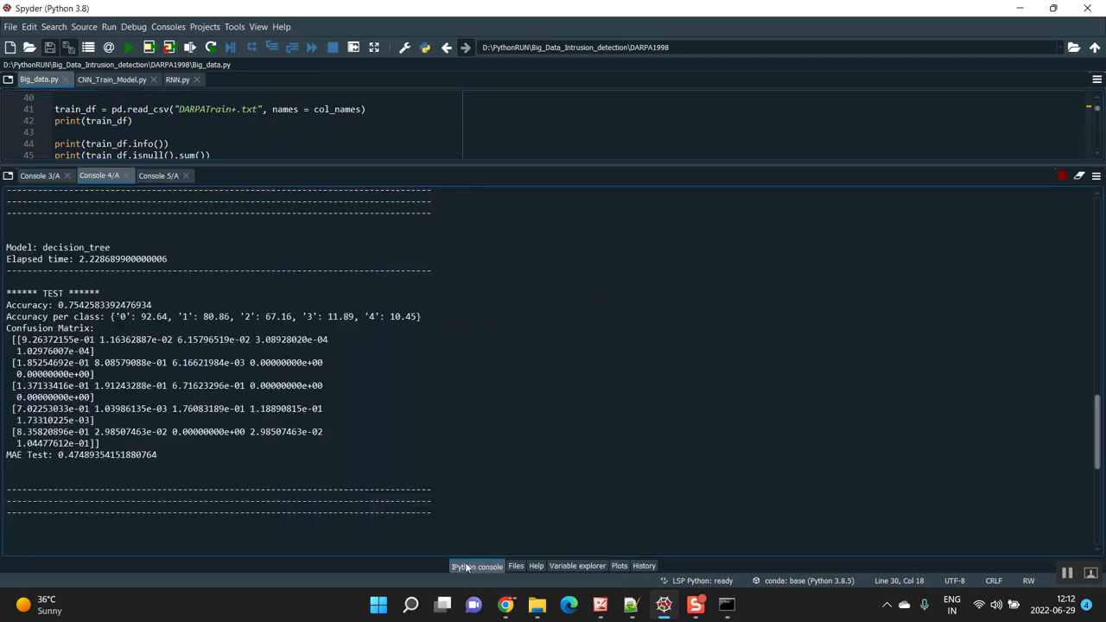
Review the naive_bayes and decision_tree results and confusion matrices, then switch to RNN.py
scroll(289, 444, "down", 5)
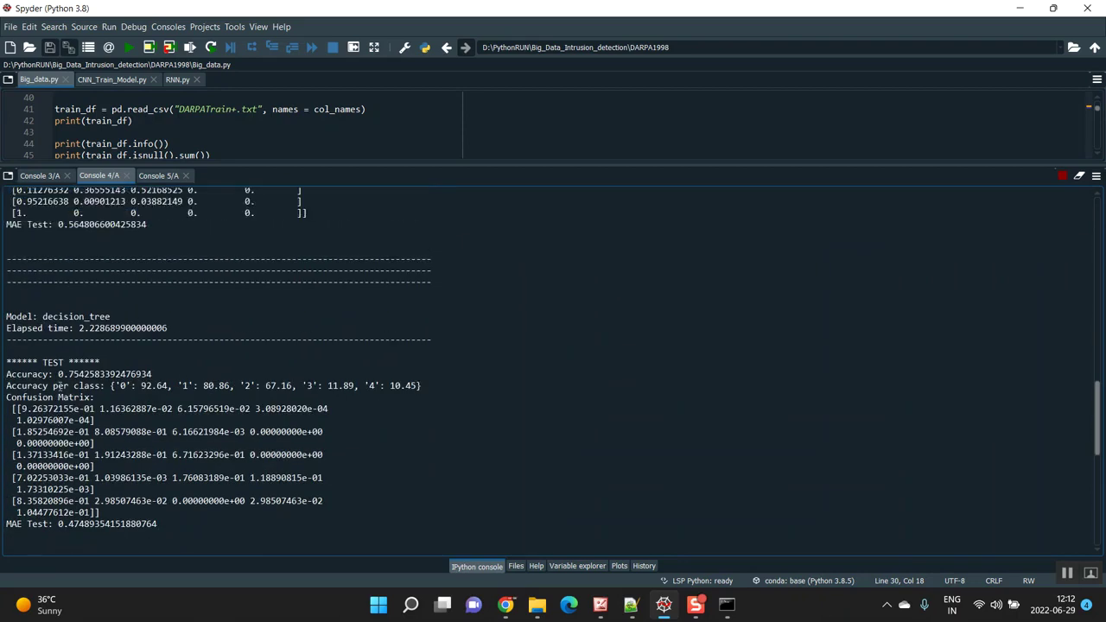
scroll(58, 385, "up", 5)
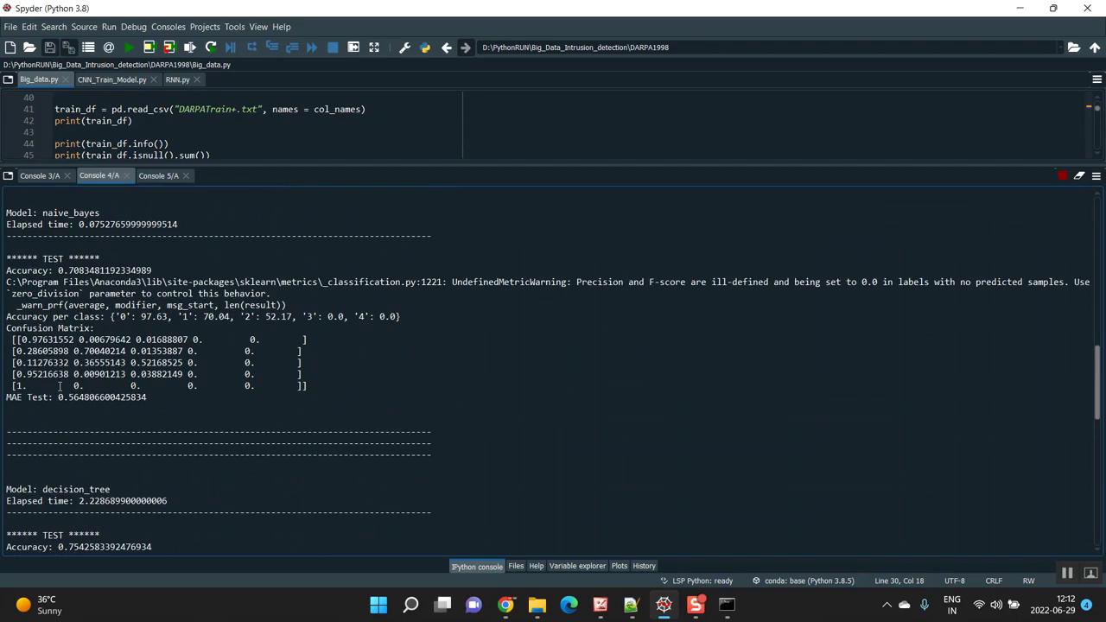
scroll(59, 385, "down", 9)
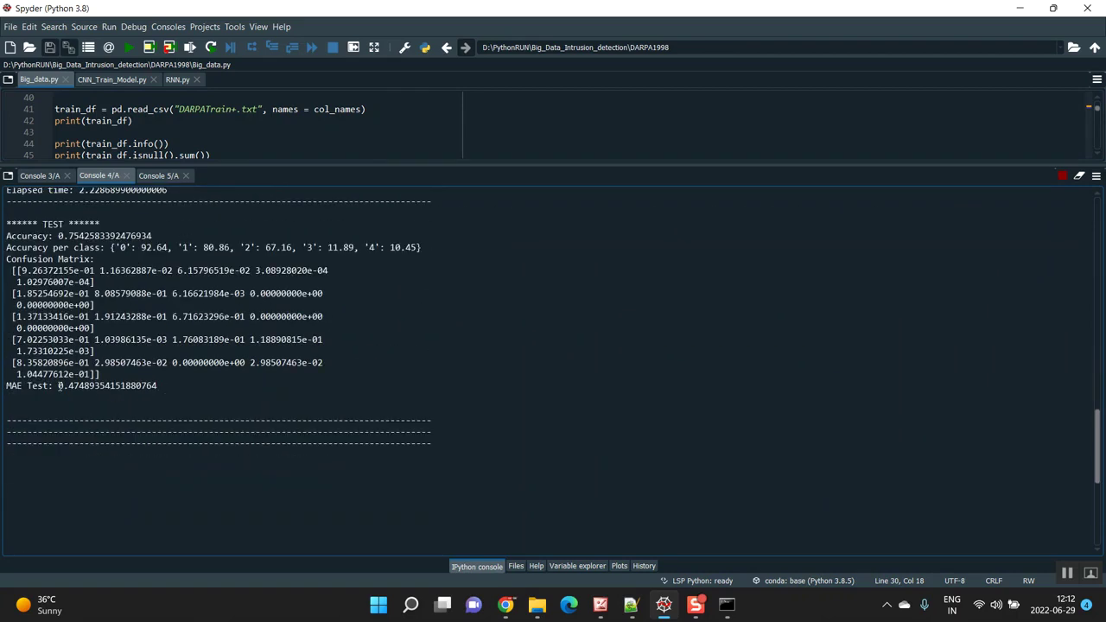
scroll(59, 386, "down", 3)
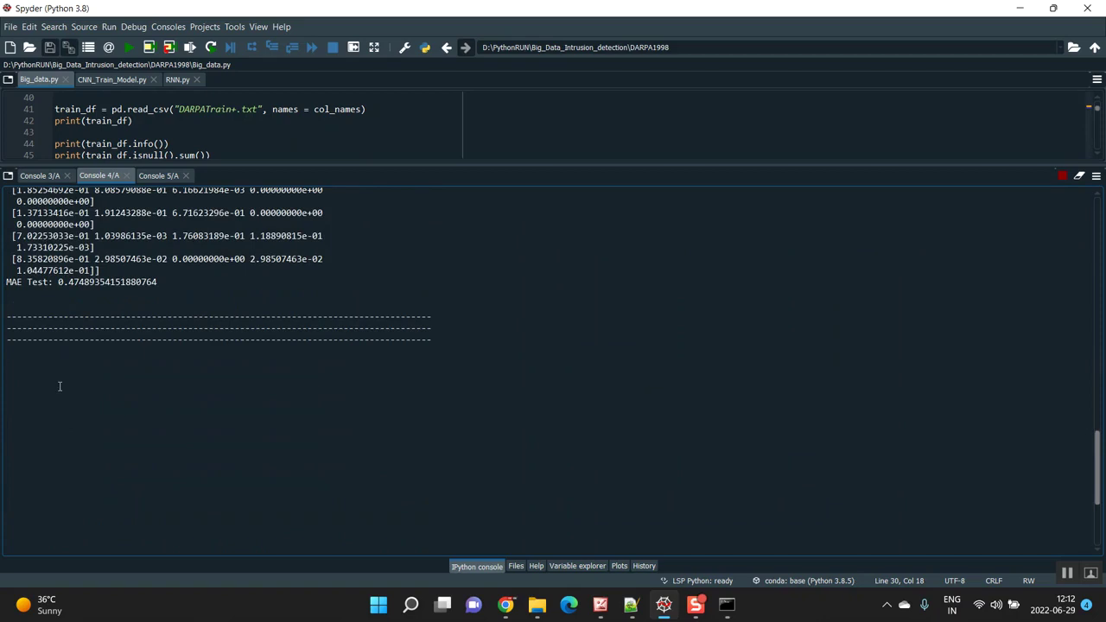
left_click(174, 79)
Review the RNN.py run's column names and attack label counts in Console 6/A, then show its plots
left_click(129, 79)
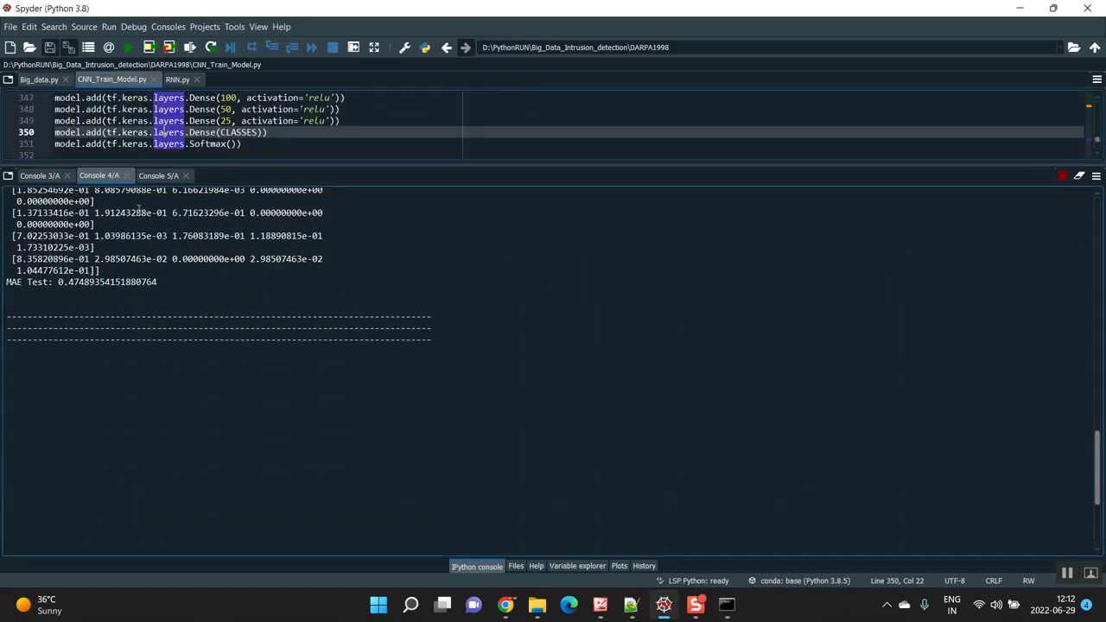
left_click(156, 176)
left_click(113, 176)
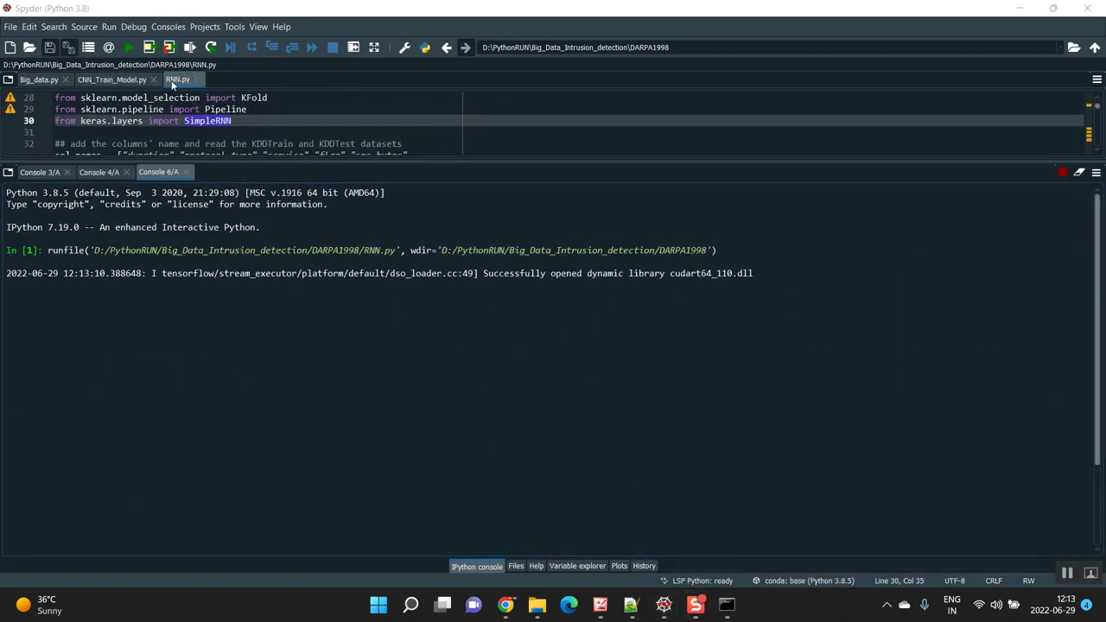
left_click(96, 79)
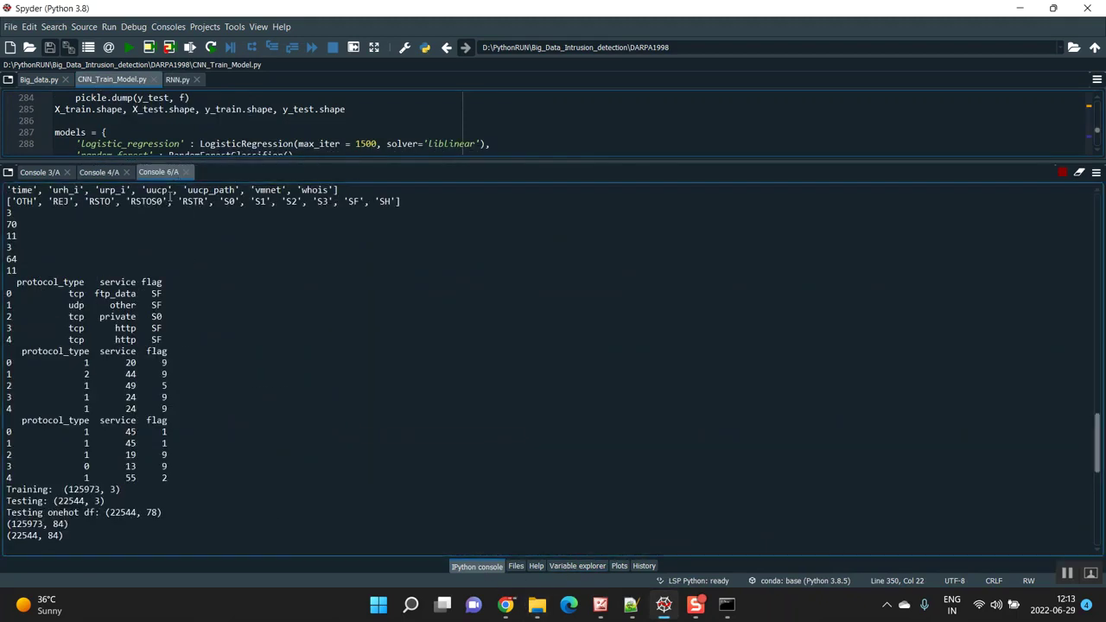
scroll(185, 264, "up", 10)
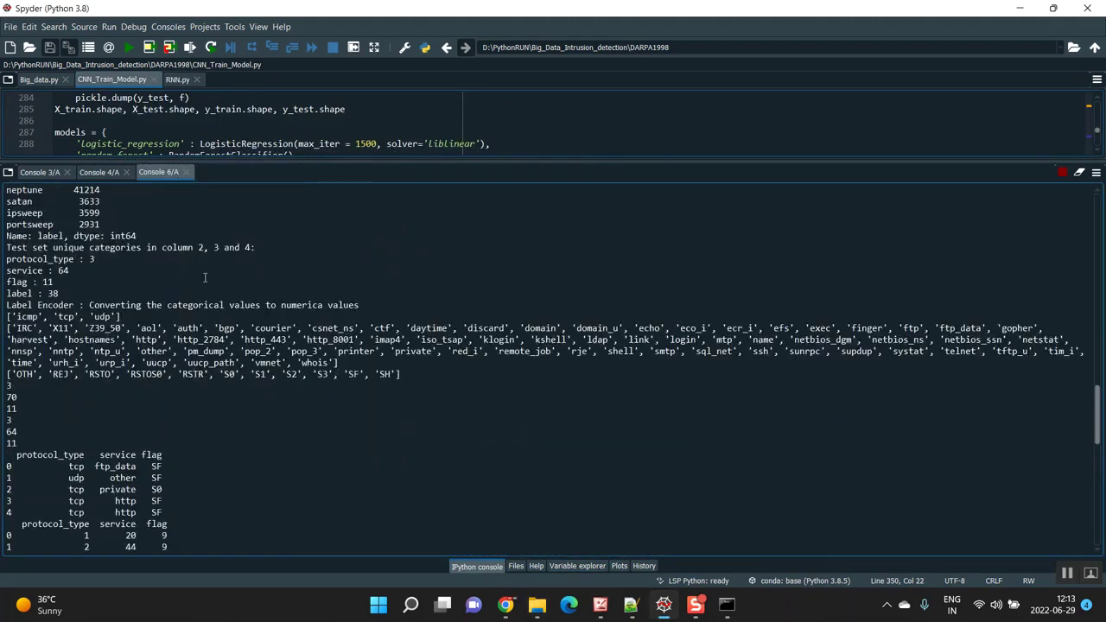
scroll(193, 372, "up", 15)
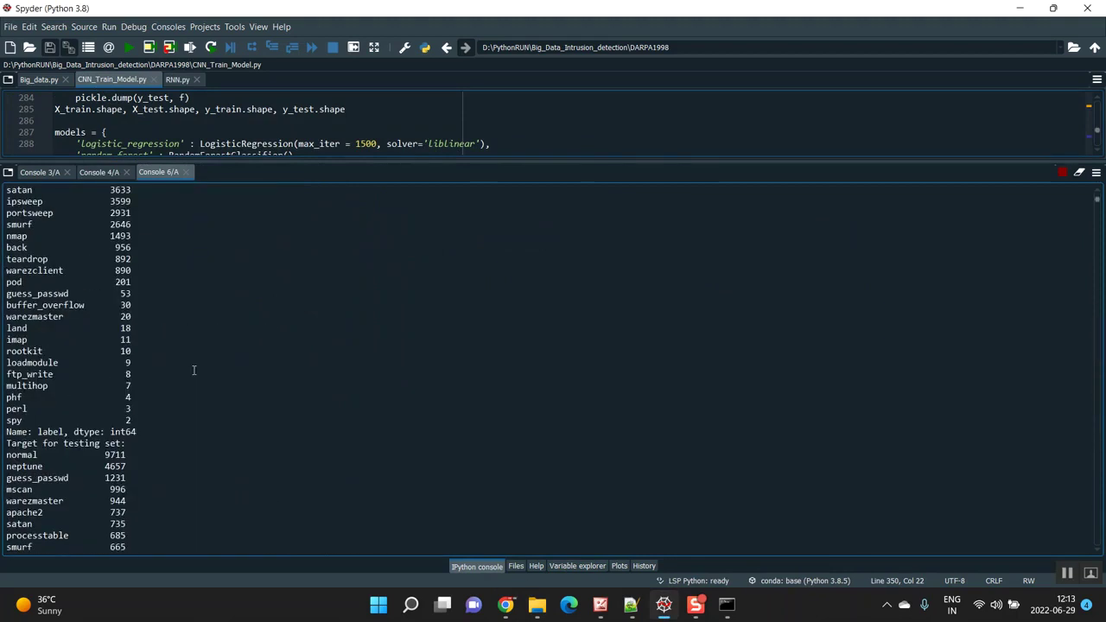
scroll(822, 447, "down", 10)
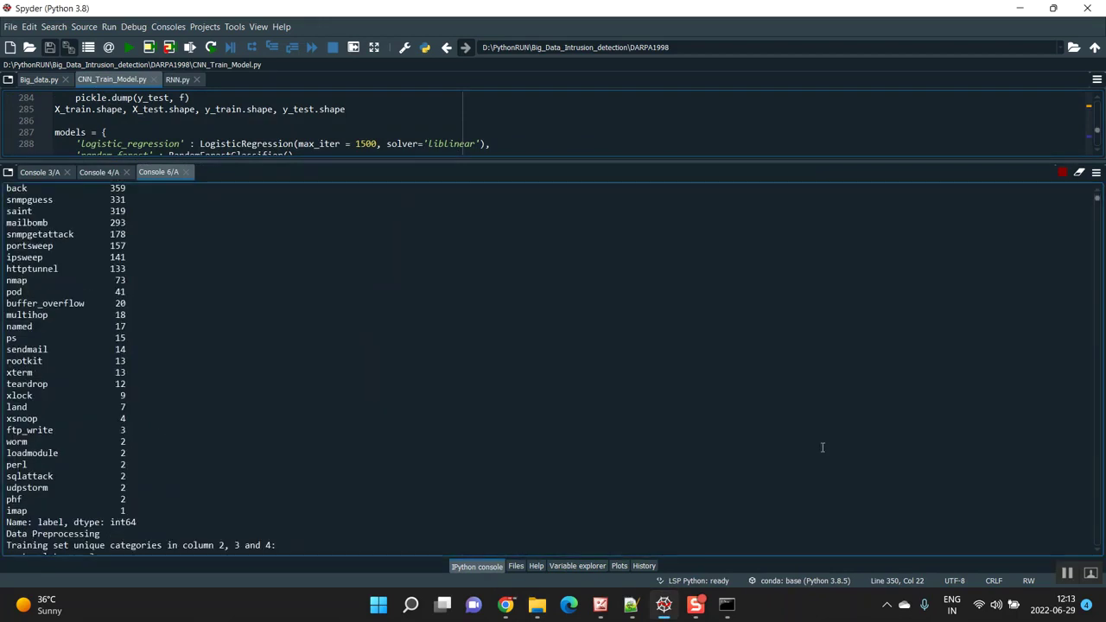
left_click(615, 566)
Compare the attack-label count bar chart with the protocol_type/service/flag heatmap
scroll(1035, 341, "up", 5)
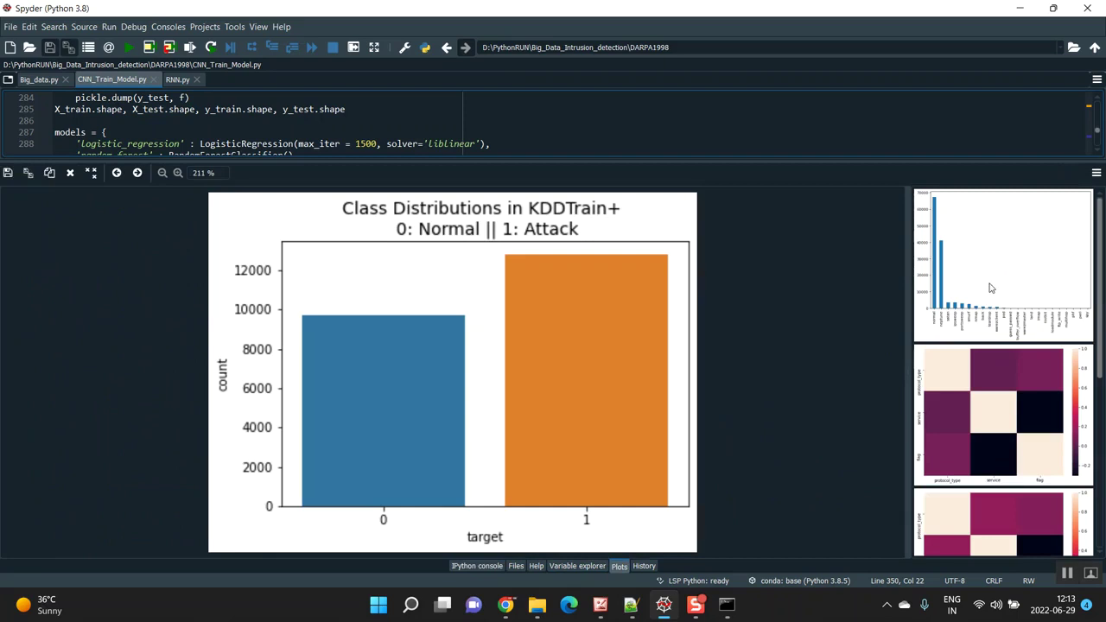
left_click(985, 313)
left_click(983, 402)
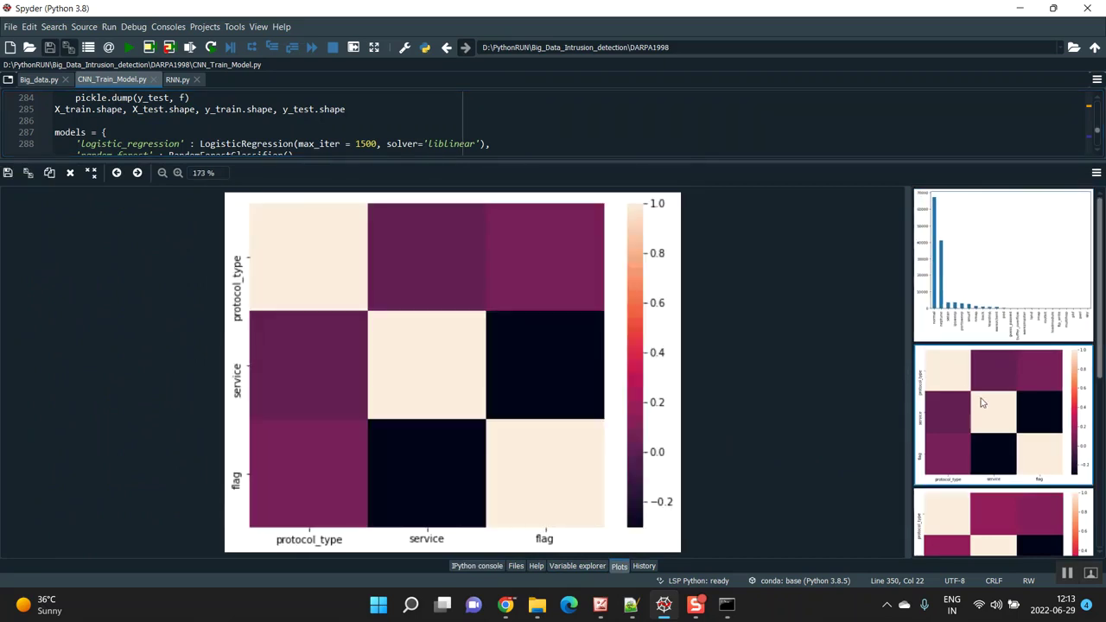
left_click(1007, 224)
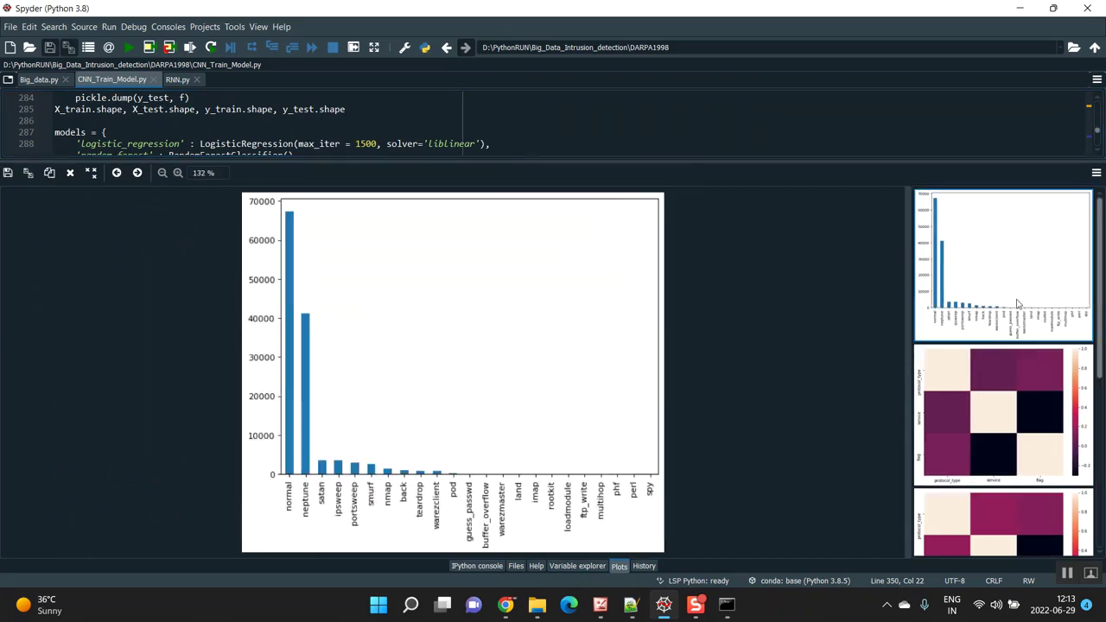
left_click(1023, 370)
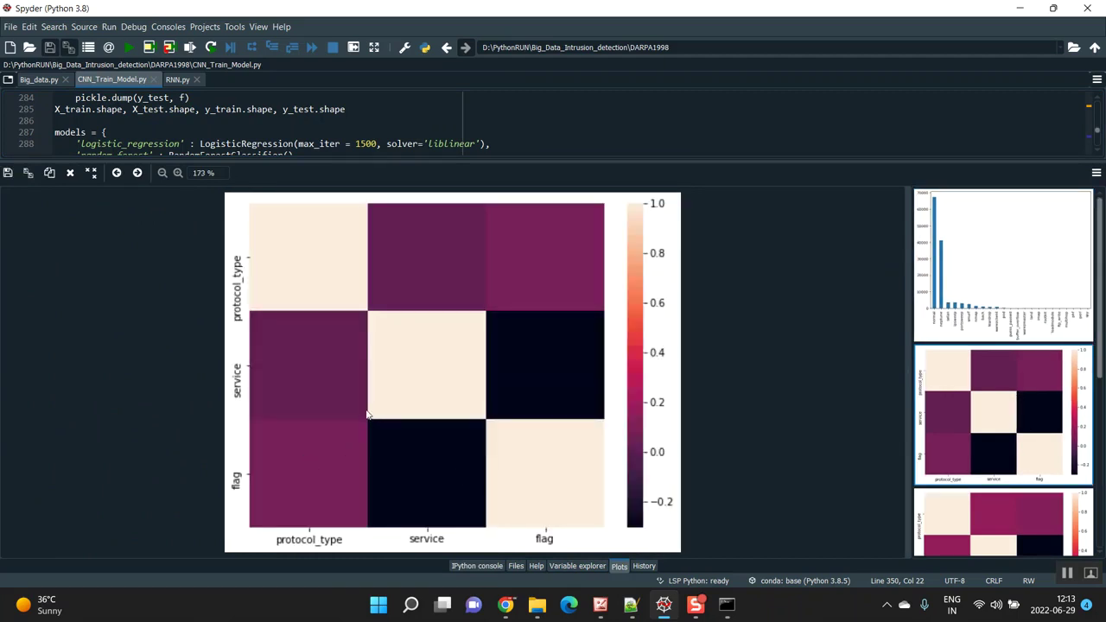
Show the KDDTrain+ class distribution chart, then return to Console 6/A
scroll(1002, 466, "down", 5)
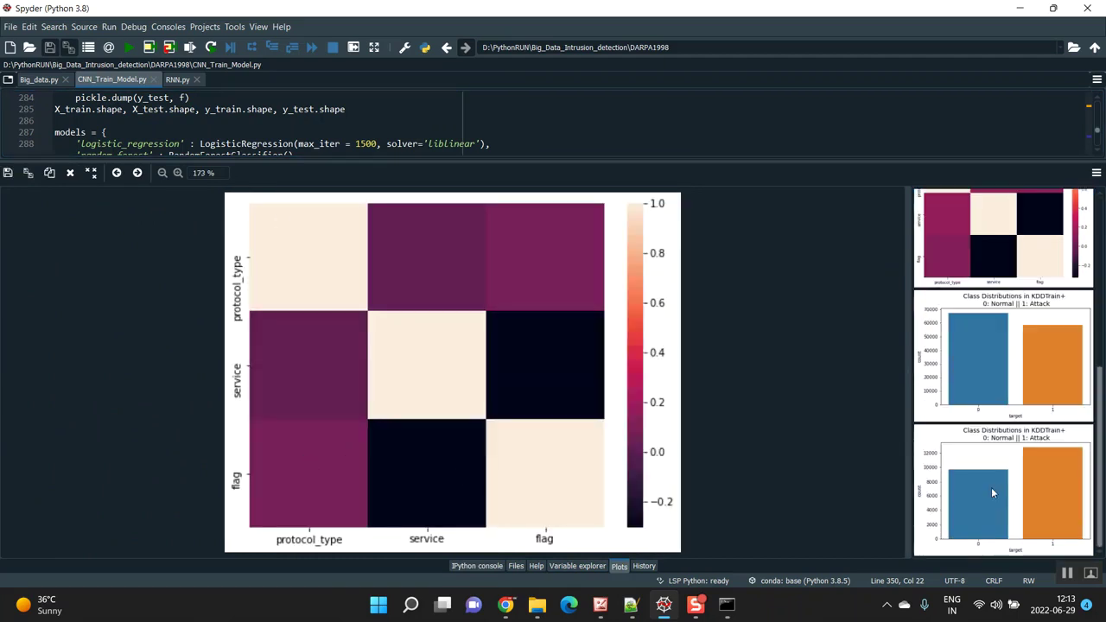
left_click(1011, 361)
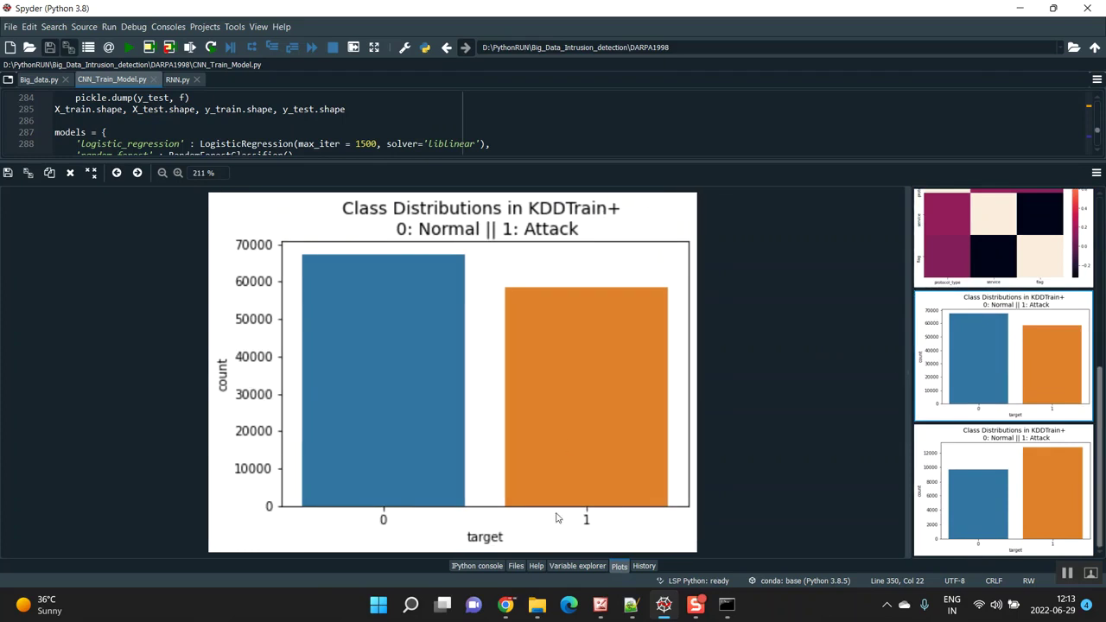
left_click(471, 566)
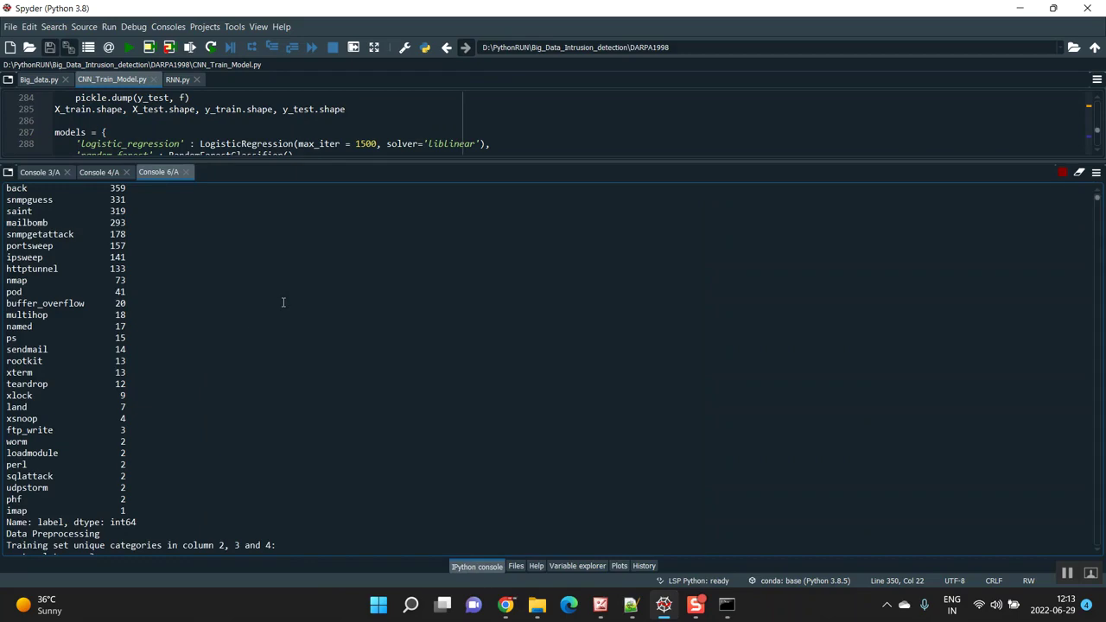
Scroll through the RNN run's preprocessed data output in Console 6/A
scroll(259, 324, "down", 20)
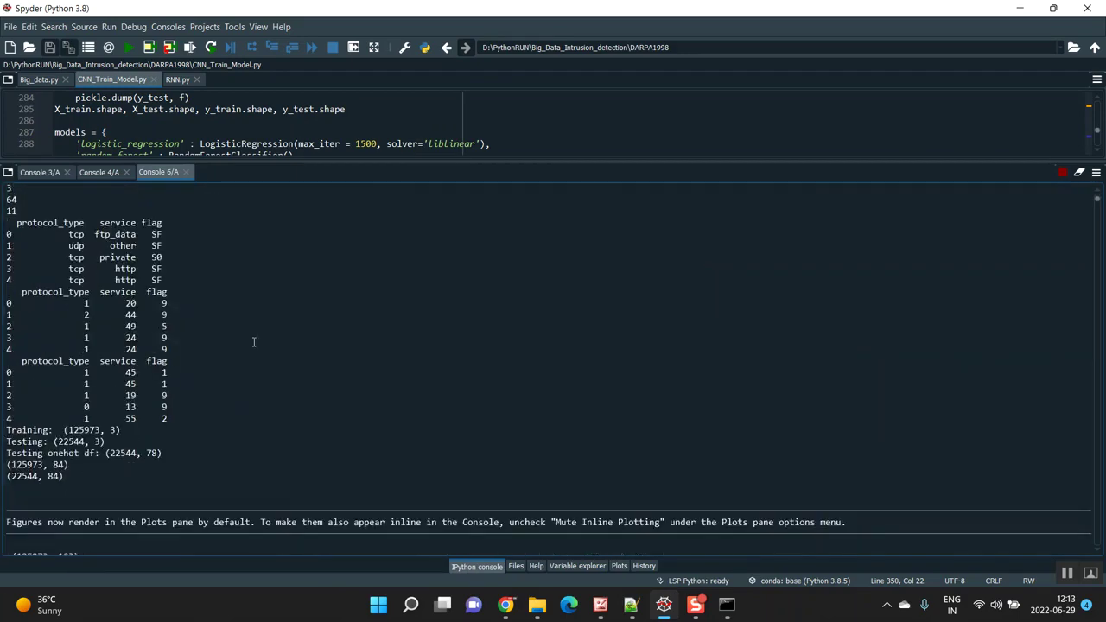
scroll(254, 342, "down", 20)
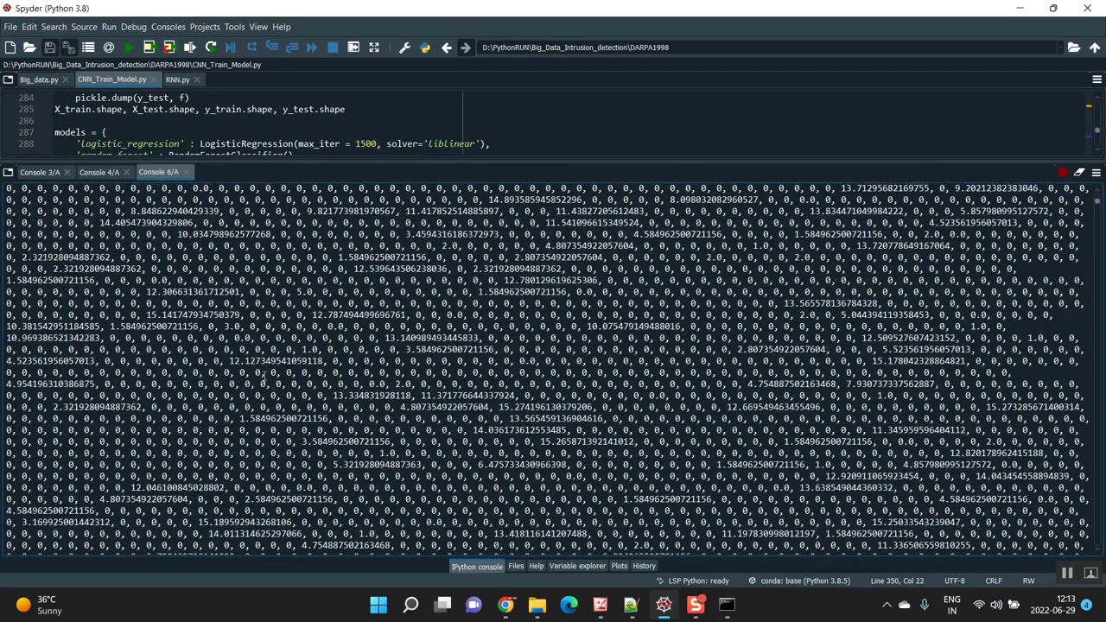
scroll(264, 373, "down", 3)
scroll(1099, 229, "down", 5)
left_click_drag(1097, 229, 1095, 521)
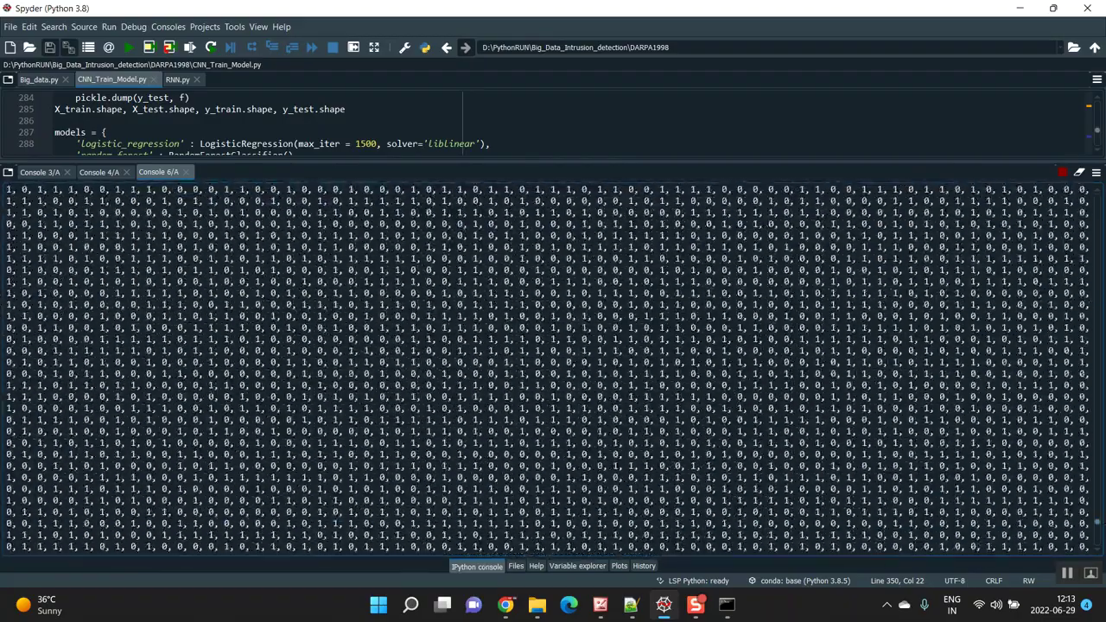
Bring up Console 4/A's naive_bayes results: test accuracy 0.7083 and MAE 0.5648
left_click(39, 78)
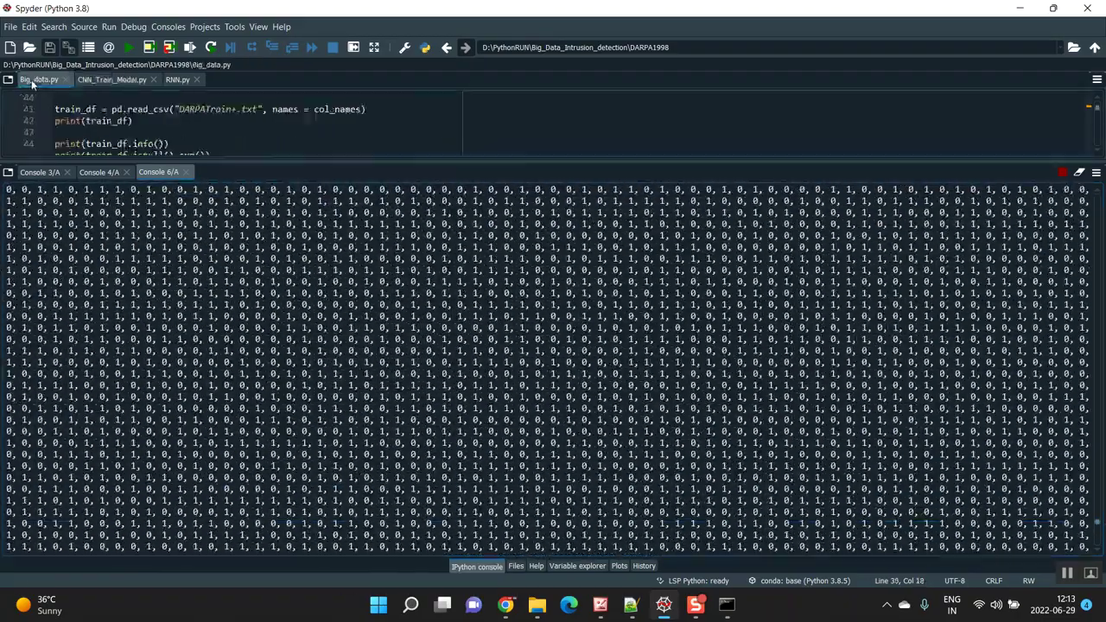
left_click(112, 79)
left_click(43, 172)
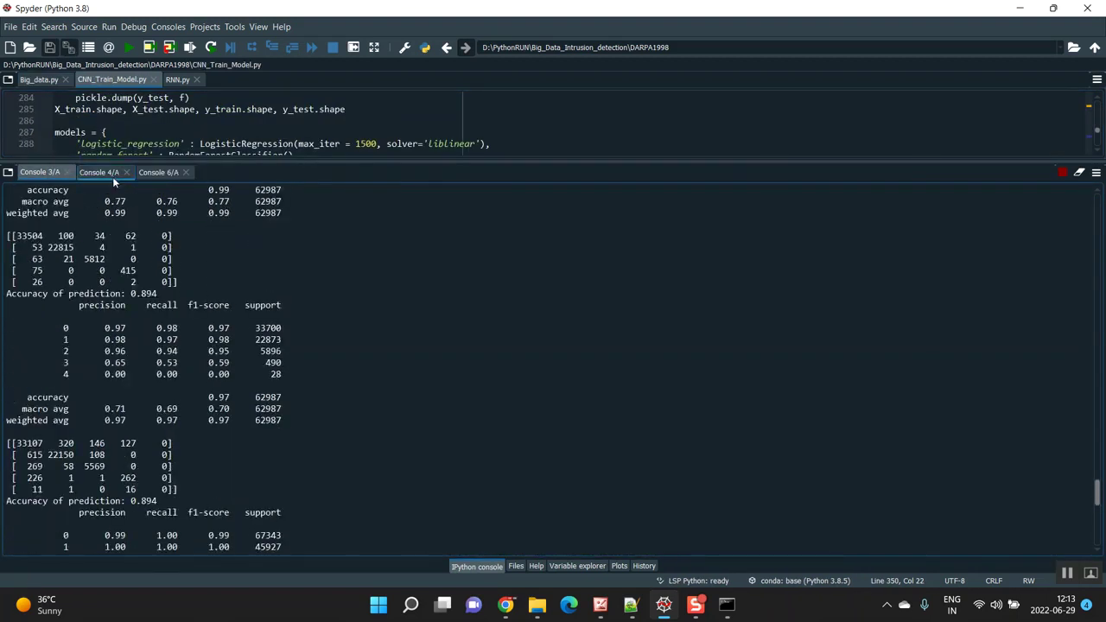
left_click(98, 172)
scroll(113, 365, "down", 5)
scroll(113, 366, "up", 12)
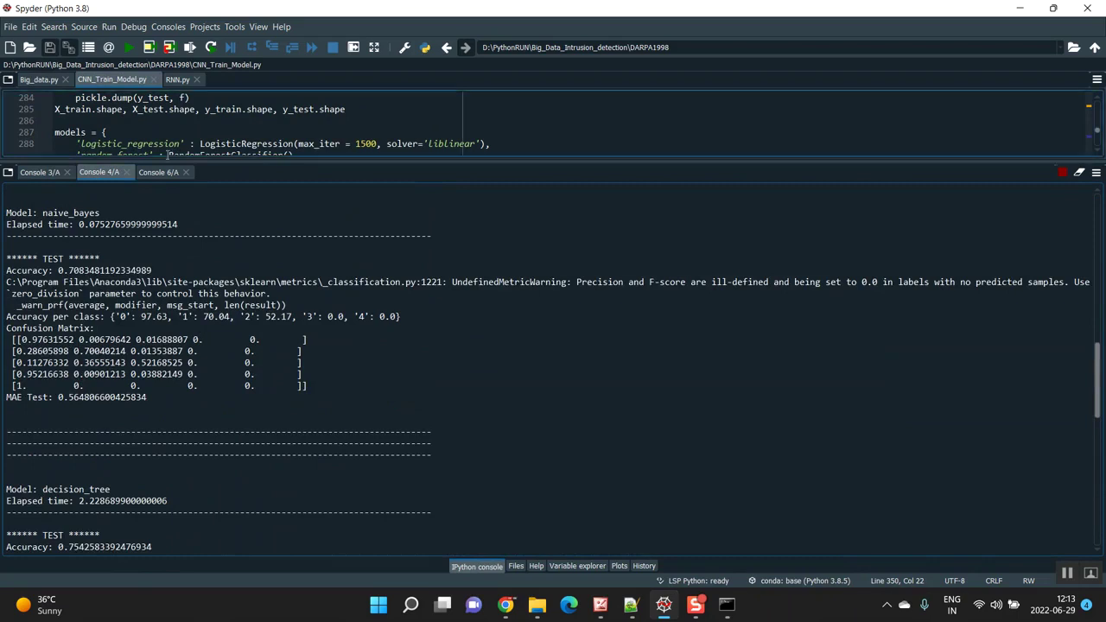